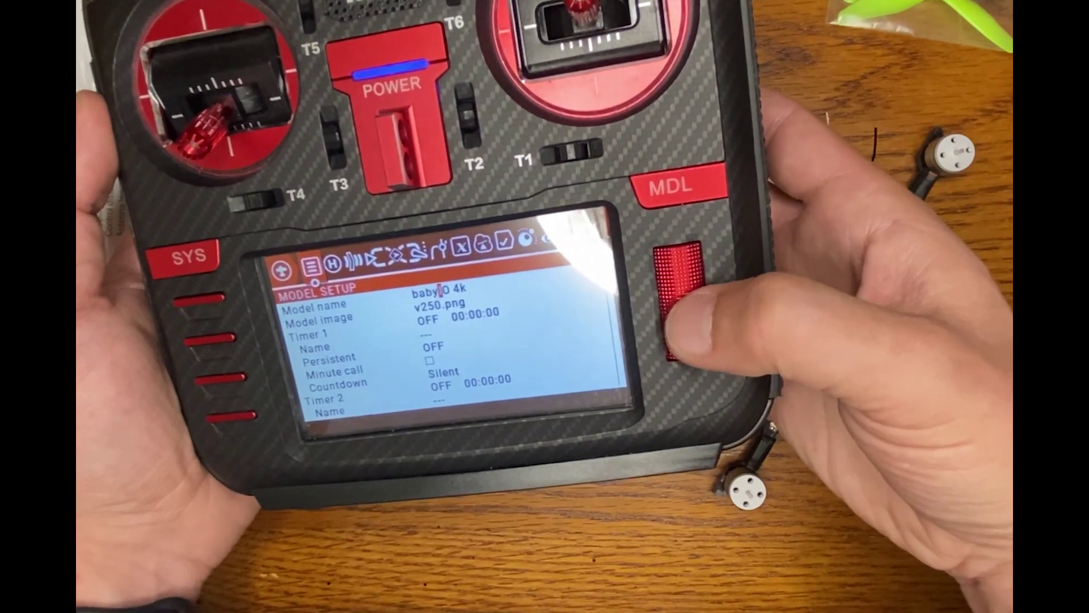
scroll(683, 273, up, 2)
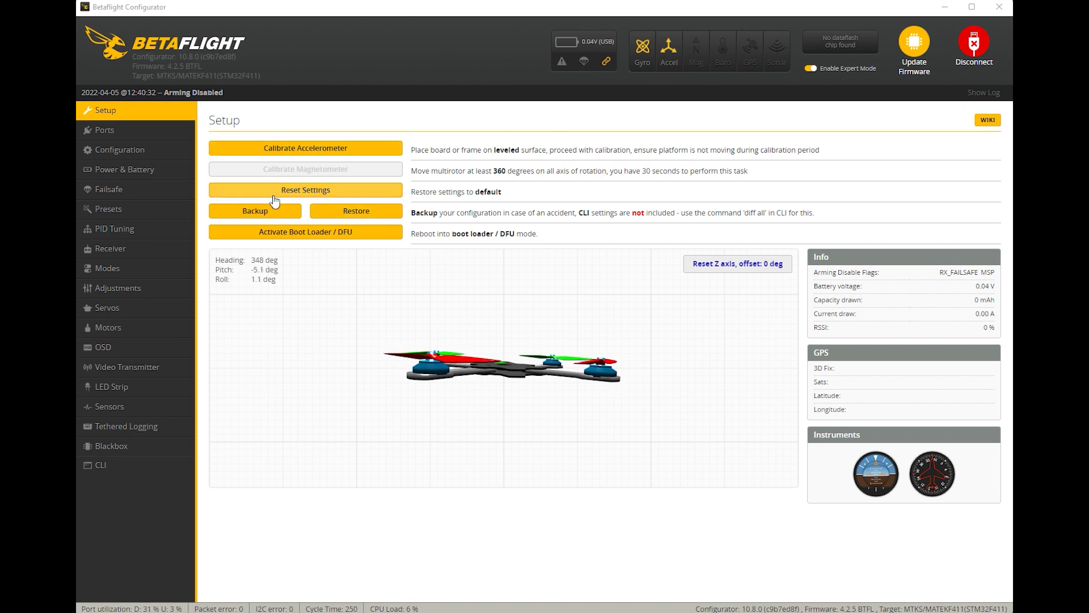
- Check the serial port assignments, and enable the RX_LOST and RX_SET Dshot beacons in the board configuration
click(135, 131)
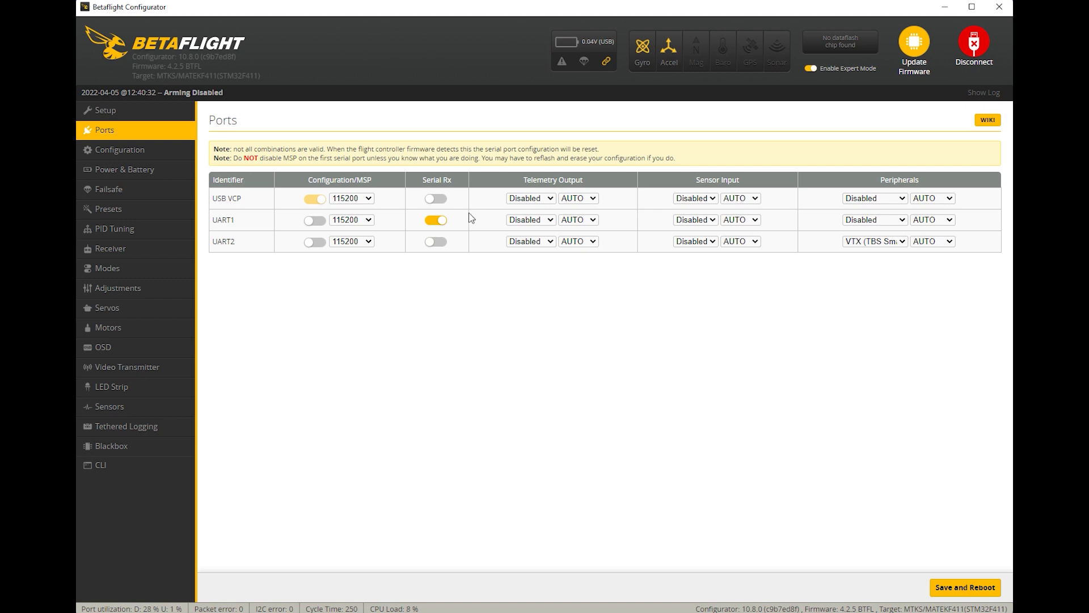
click(100, 151)
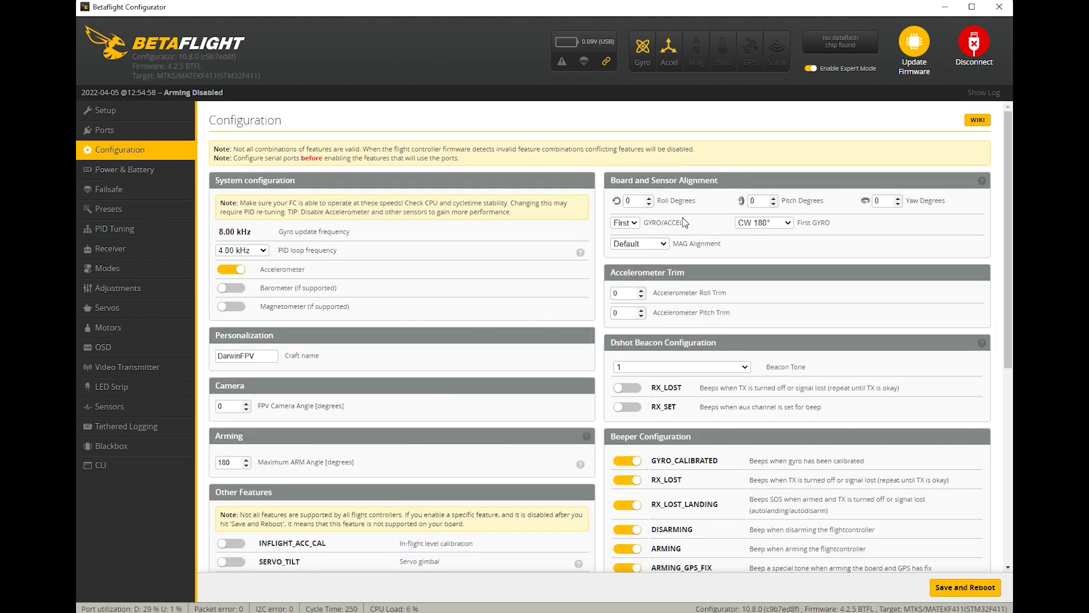
scroll(261, 389, down, 4)
scroll(273, 472, down, 2)
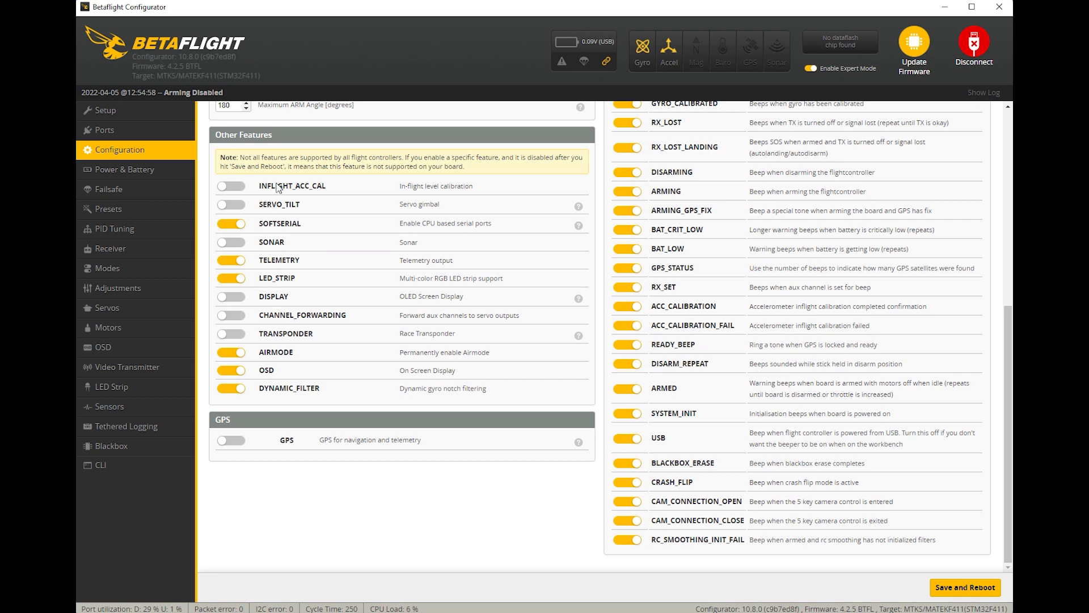
scroll(352, 294, up, 5)
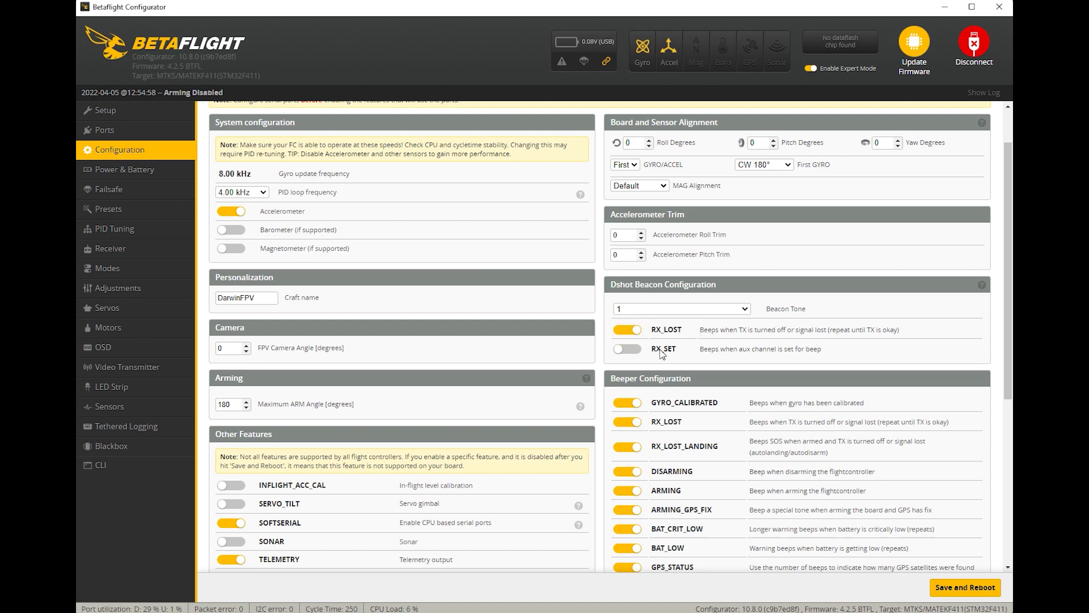
click(630, 349)
- Try beacon tone 2, settle on tone 1 for the Dshot beacon, and save the configuration with a reboot
click(748, 311)
click(691, 335)
click(748, 311)
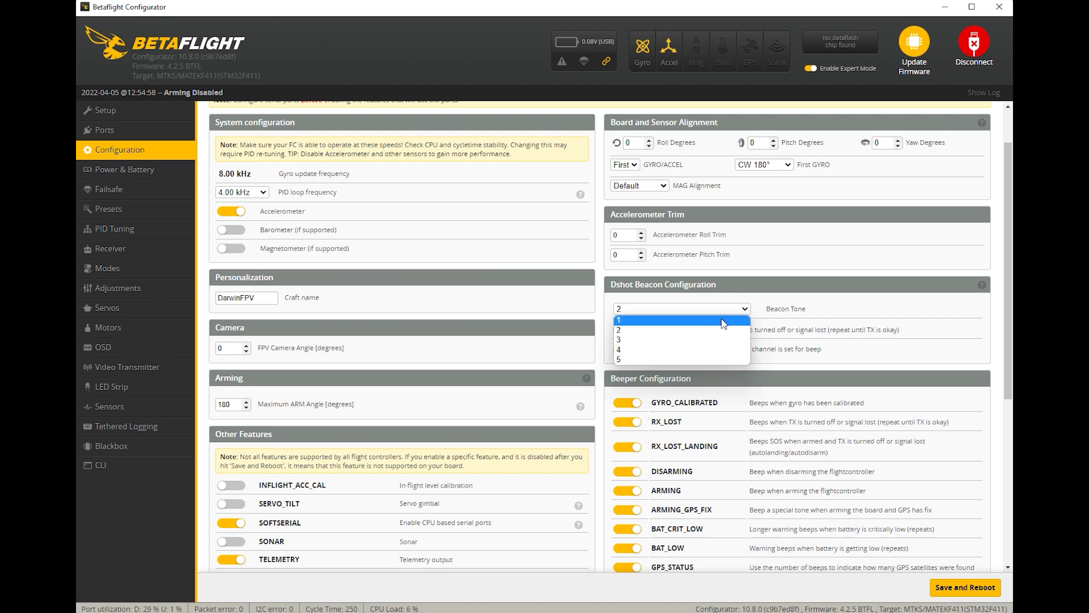
click(720, 323)
click(973, 590)
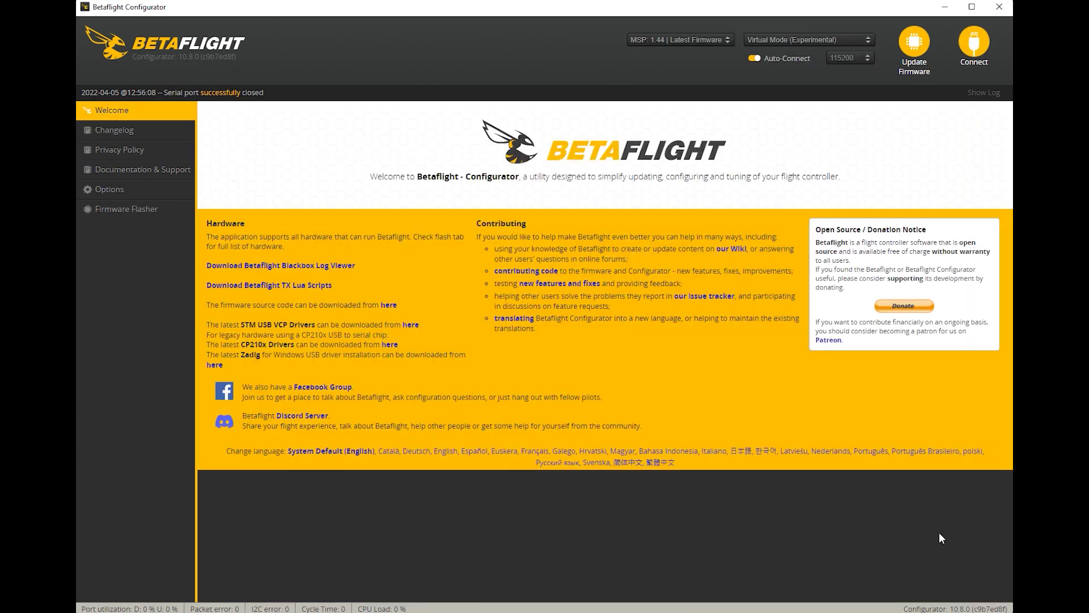
- Check the receiver channel responses, and assign the ANGLE mode to AUX 2 with a range of 1300 to 1675
click(151, 247)
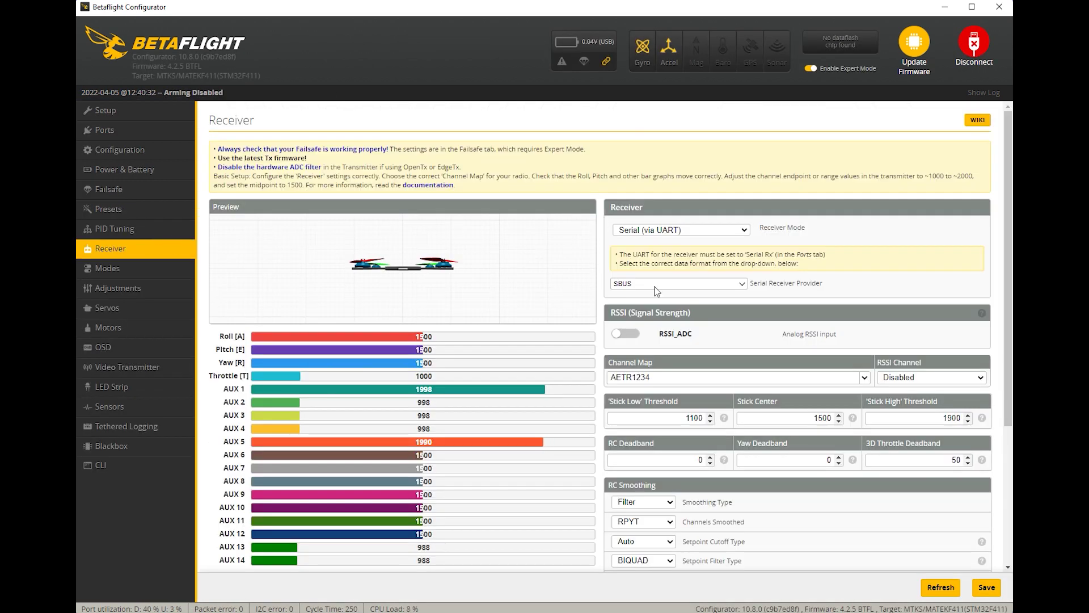
scroll(737, 239, down, 1)
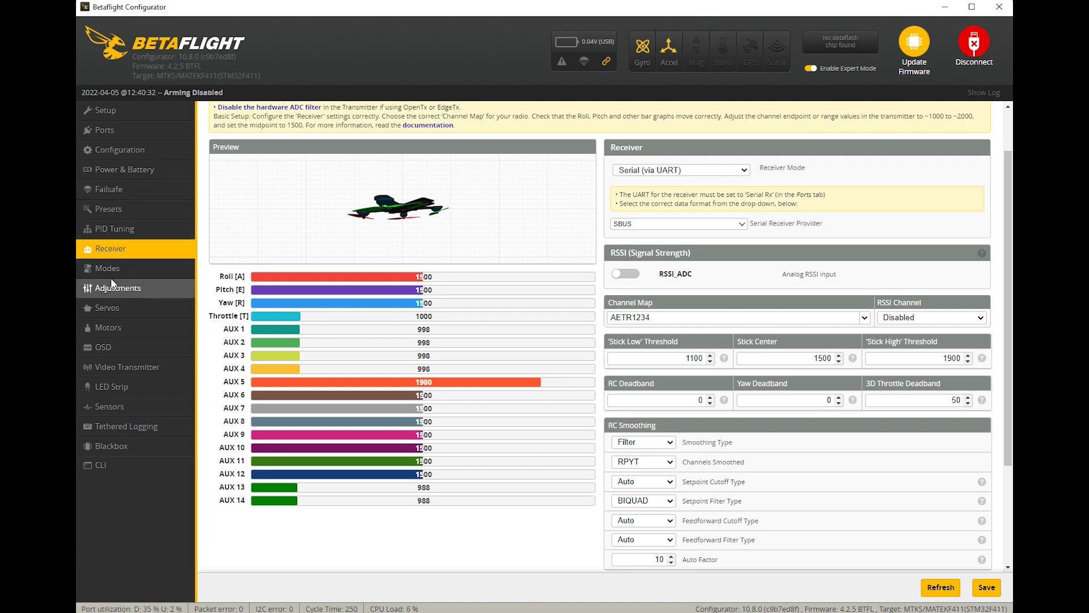
click(159, 273)
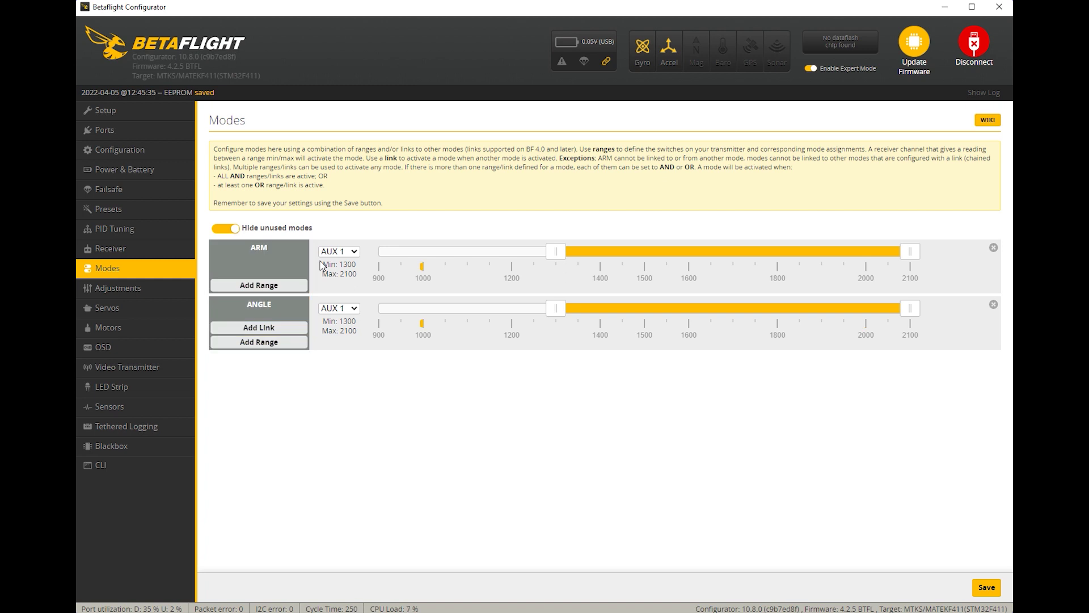
click(351, 308)
click(348, 317)
drag(915, 316, 726, 316)
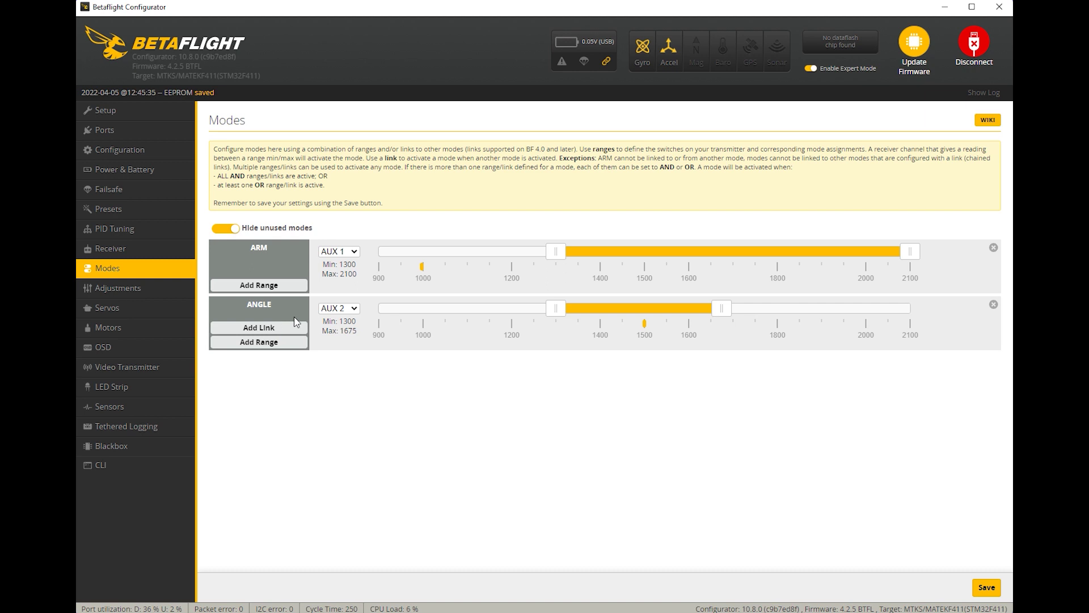
- Reveal the unused modes, add a FLIP OVER AFTER CRASH range on AUX 2 from 1775 to 2100, and save
click(231, 229)
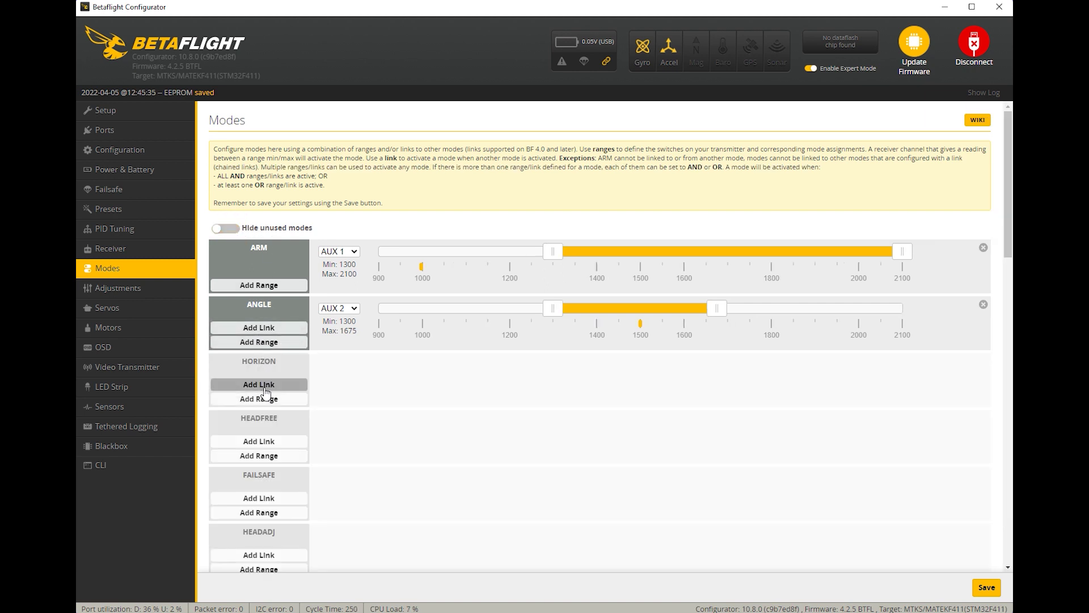
scroll(267, 448, down, 5)
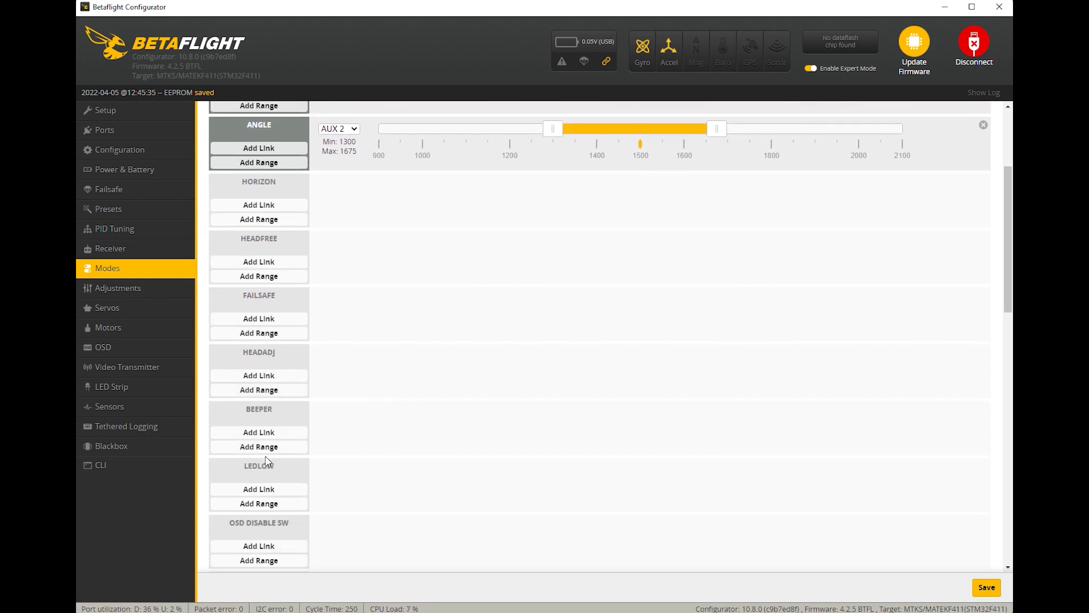
scroll(268, 464, down, 3)
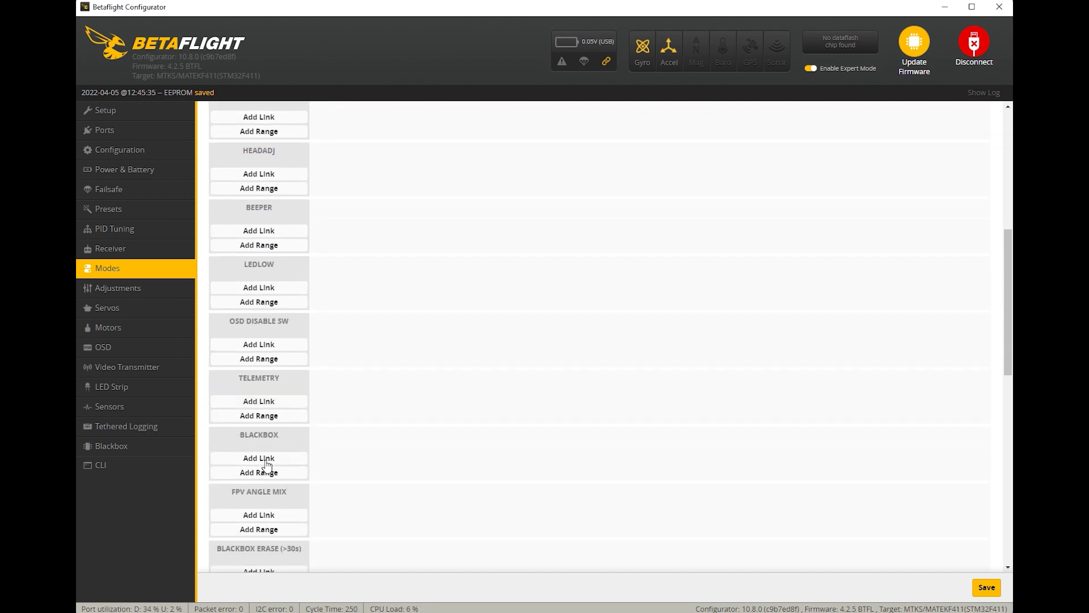
scroll(268, 464, down, 1)
scroll(267, 464, down, 2)
scroll(267, 464, down, 2)
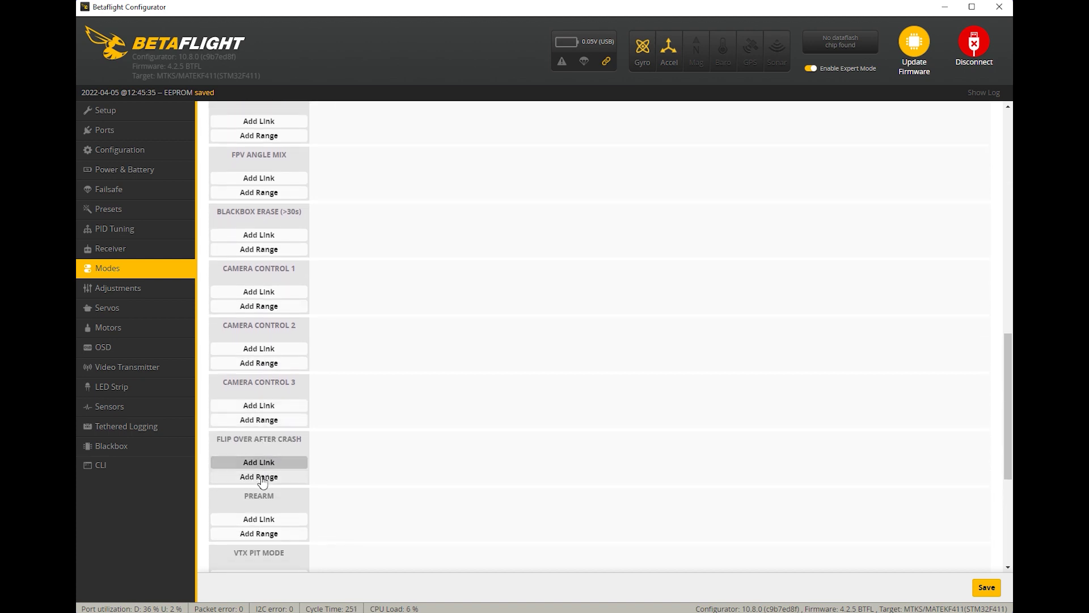
click(261, 477)
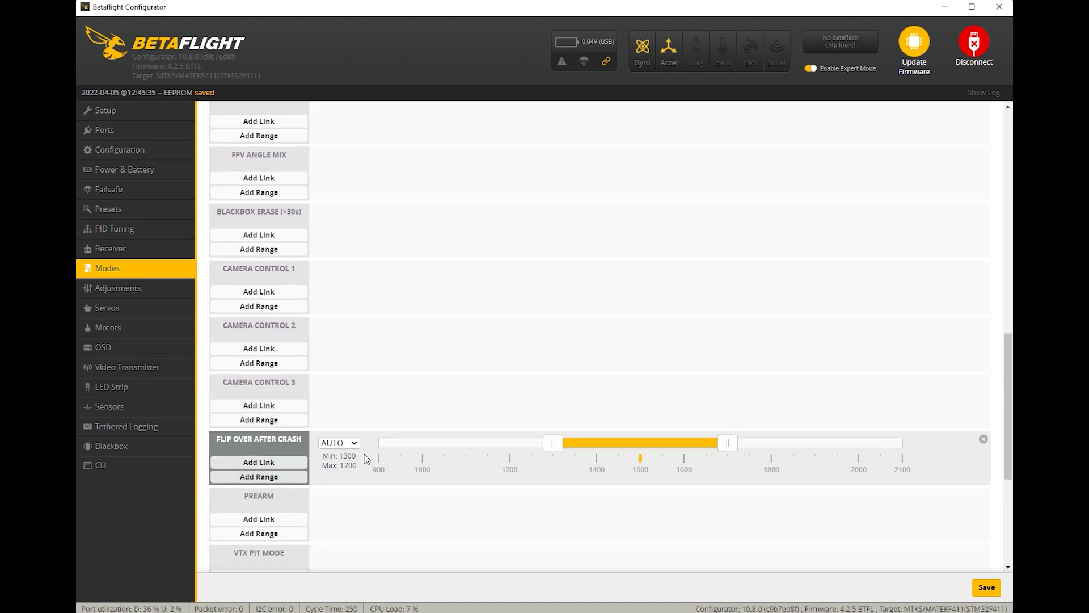
drag(608, 440, 822, 442)
drag(729, 443, 765, 447)
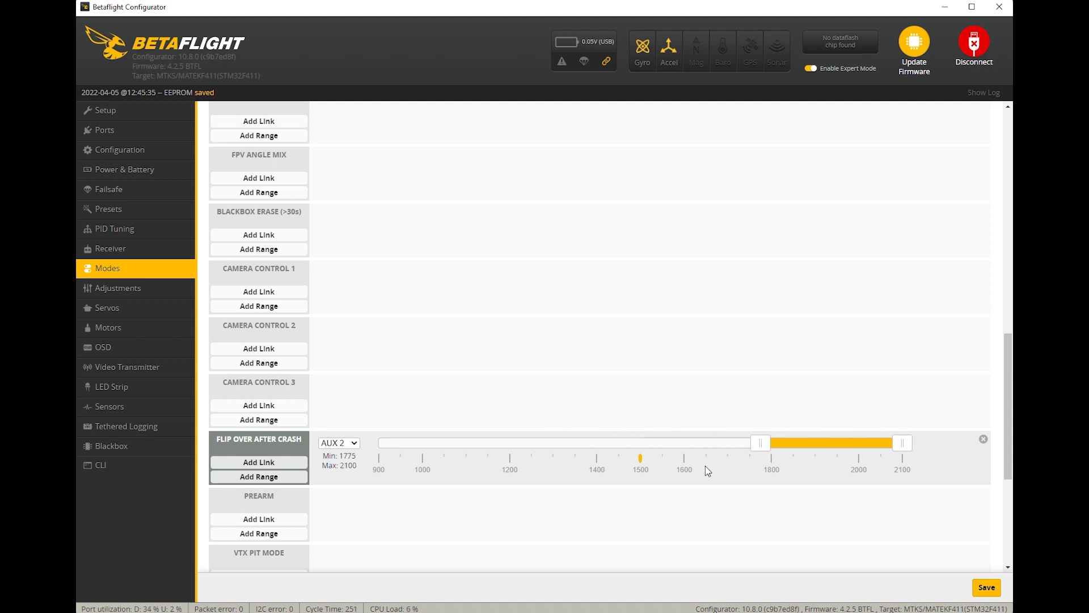
click(992, 599)
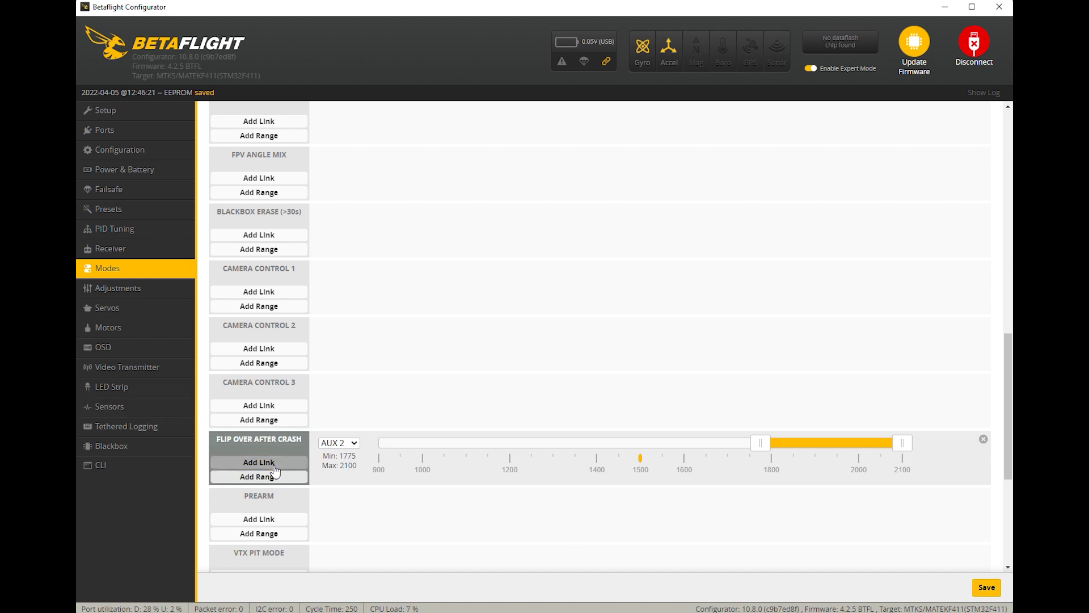
- Add a BEEPER range on AUX 3 from 1700 to 2100, save the modes, and hide the unused ones
scroll(266, 517, down, 3)
scroll(267, 517, down, 2)
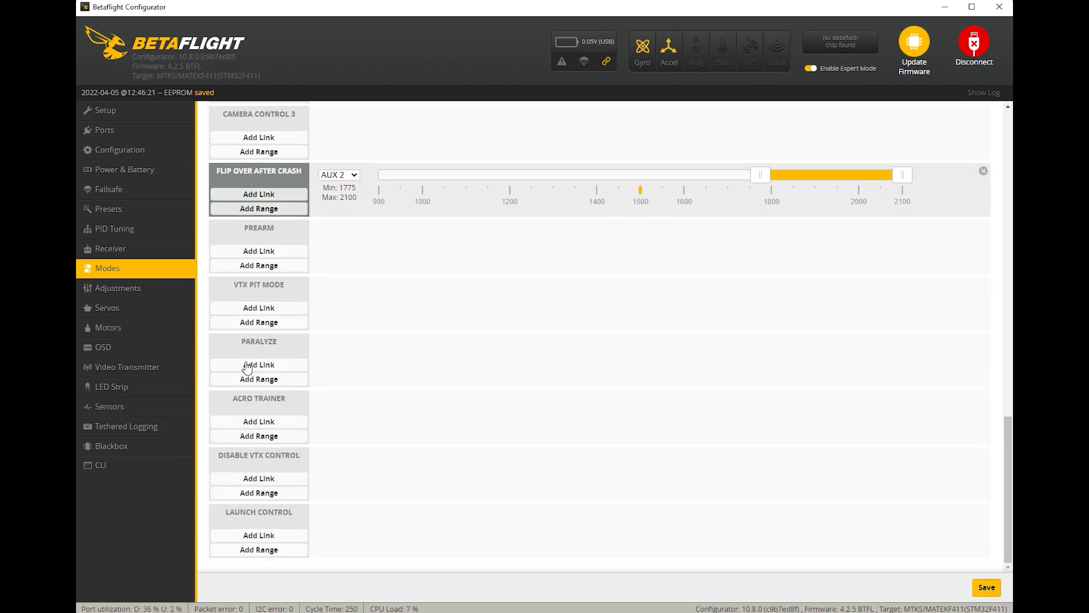
scroll(260, 300, up, 8)
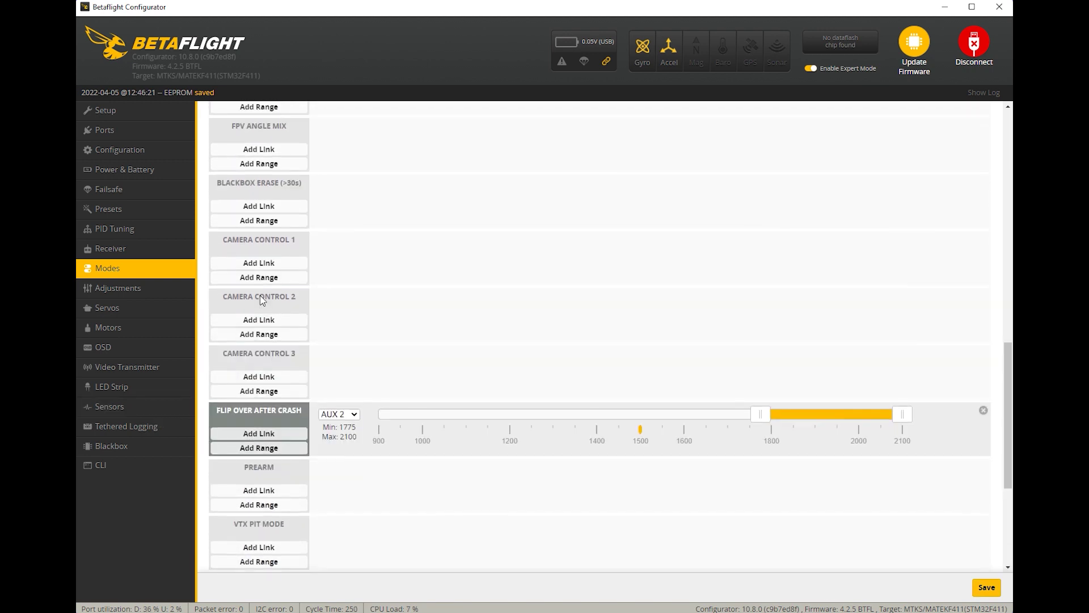
scroll(263, 318, up, 3)
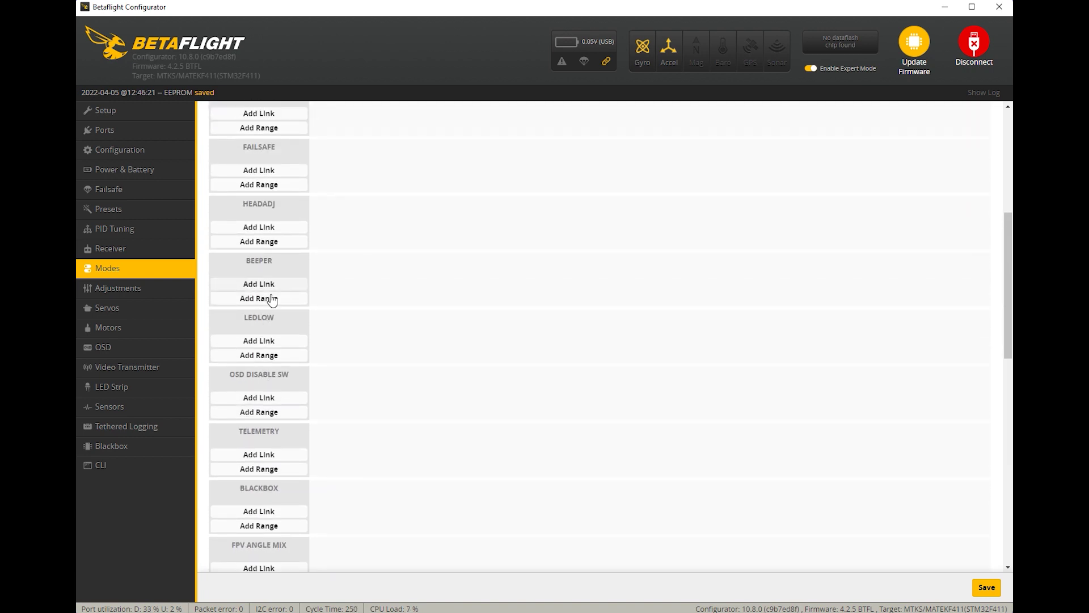
click(268, 299)
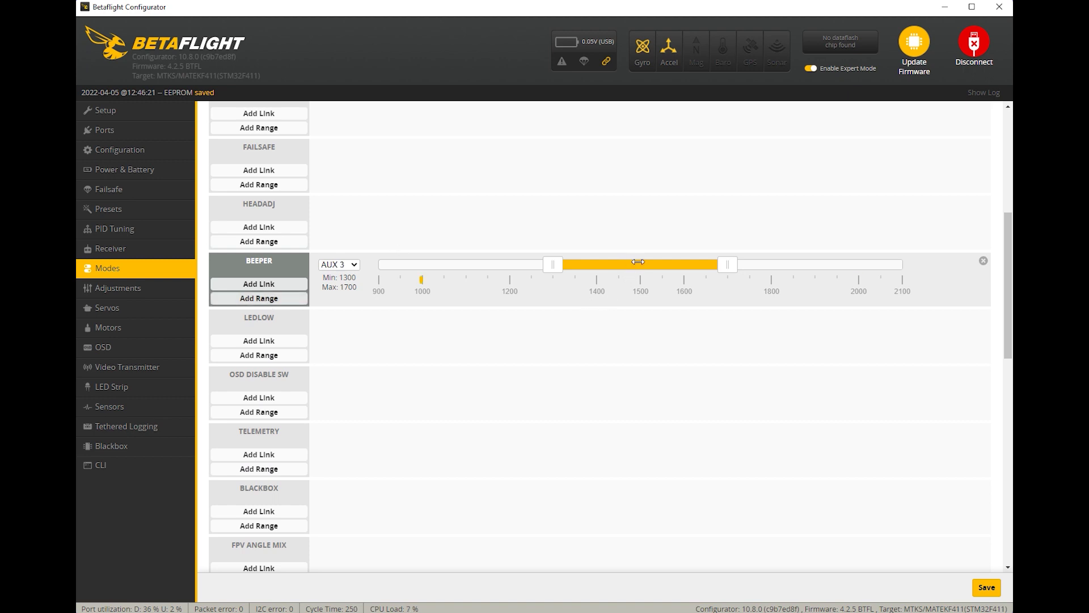
drag(637, 262, 904, 267)
click(987, 587)
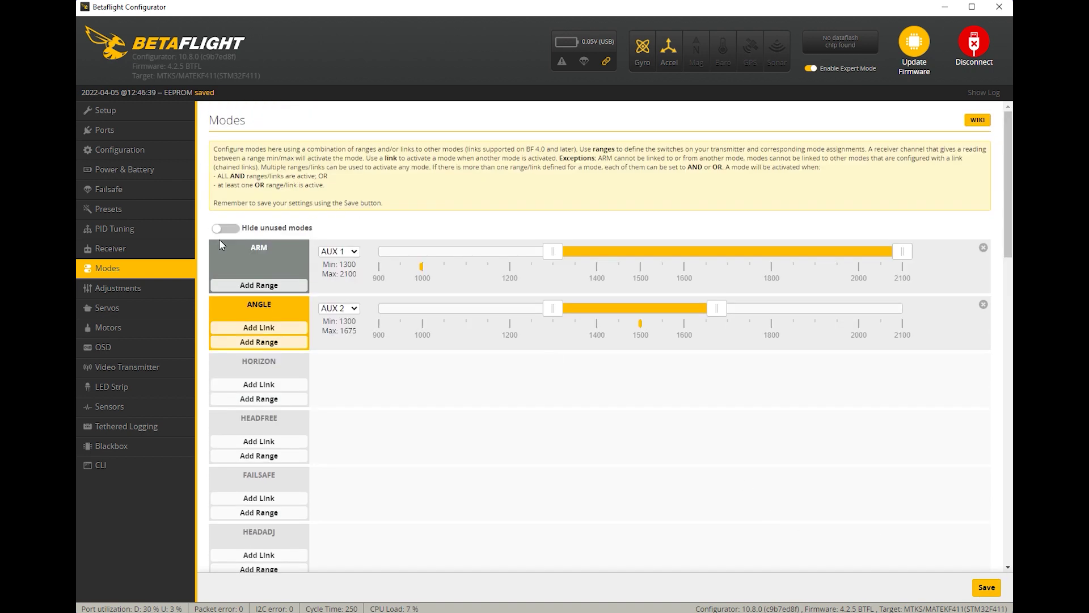
click(224, 228)
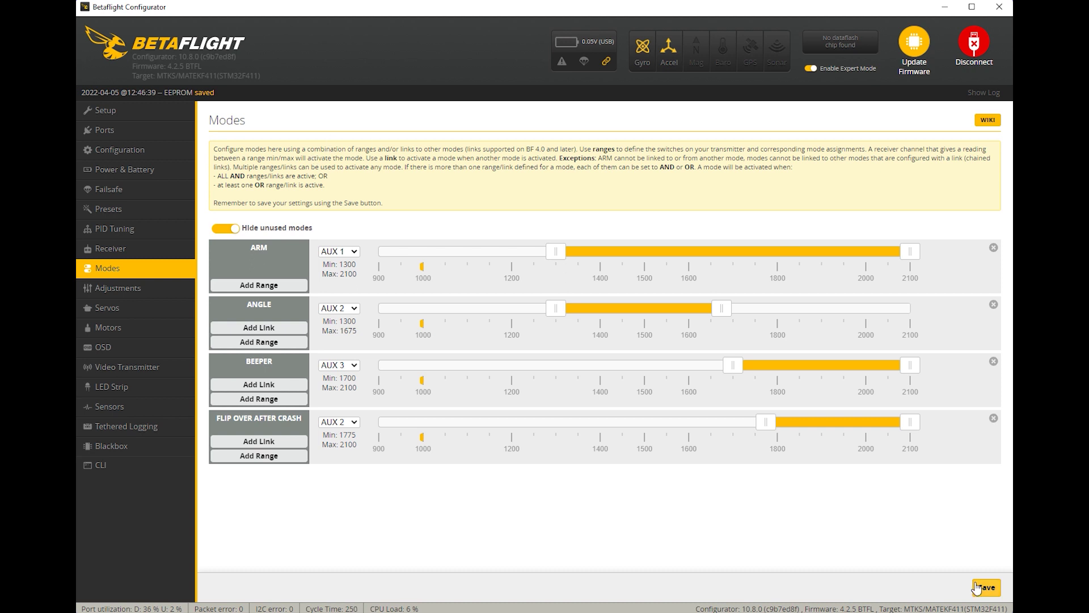
- Enable the first adjustment switch, using AUX 4 as both its range channel and its via channel
click(110, 289)
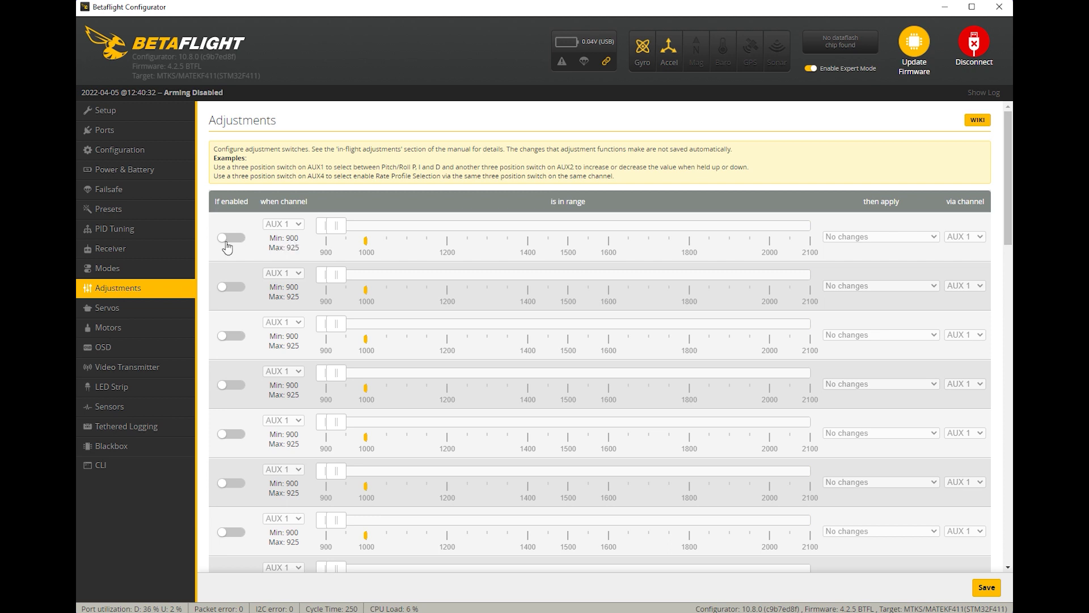
click(232, 239)
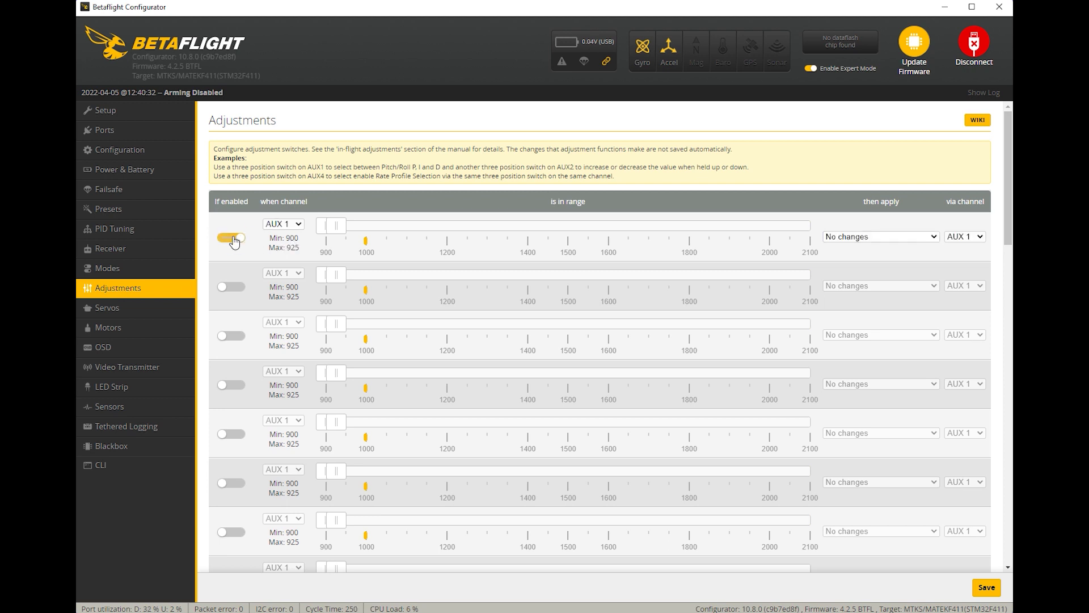
click(295, 224)
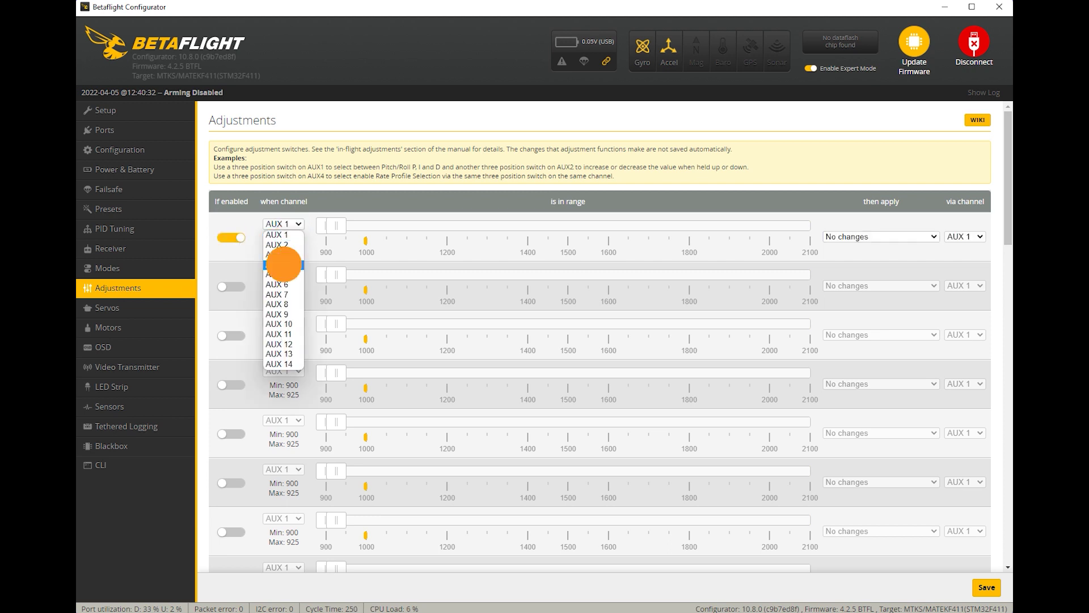
click(286, 265)
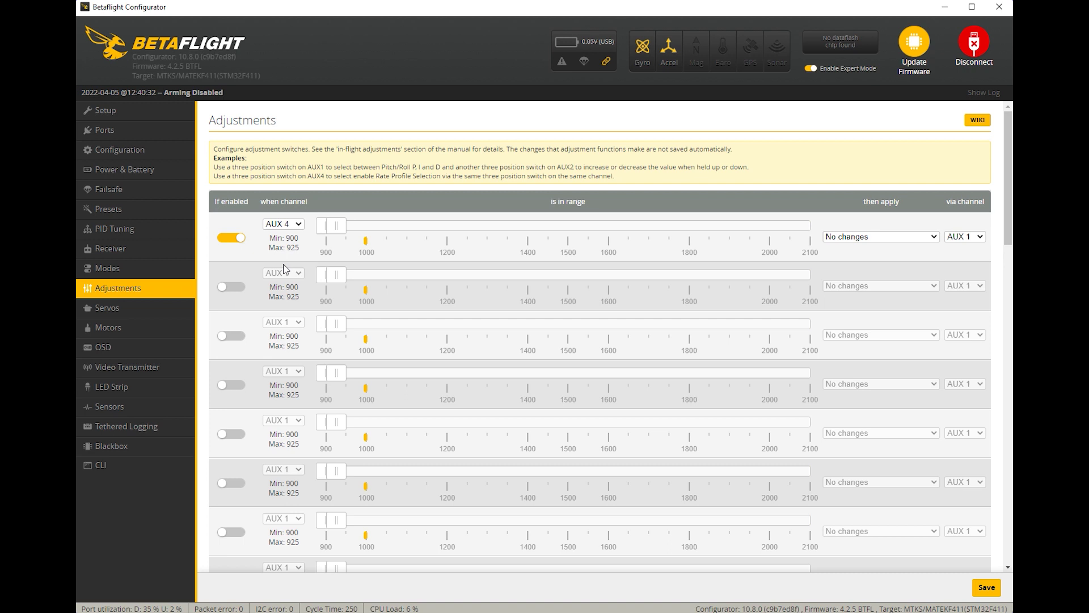
click(301, 224)
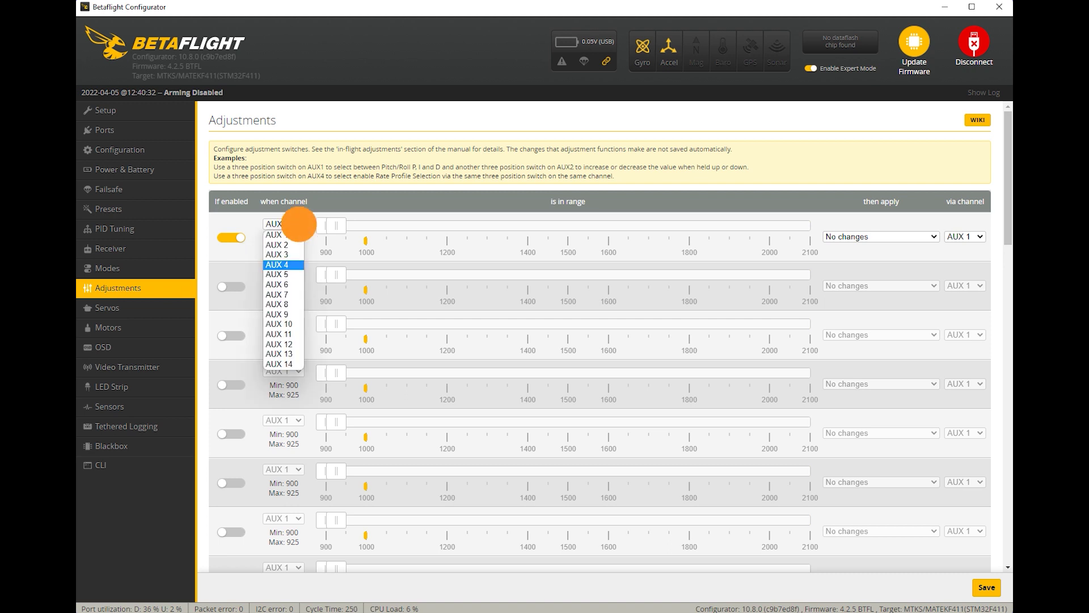
click(292, 264)
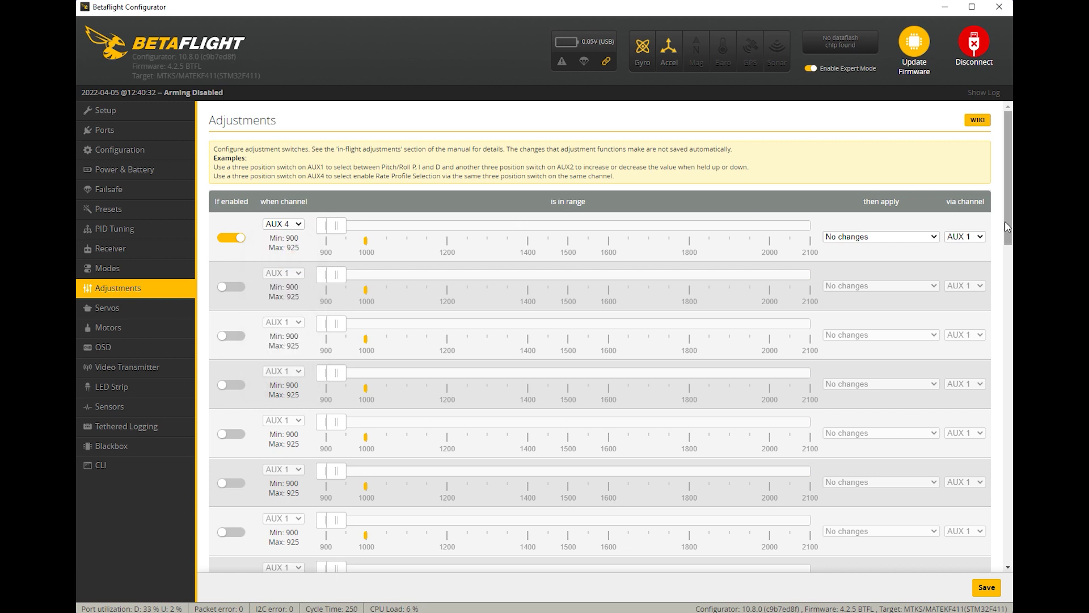
click(965, 236)
click(964, 278)
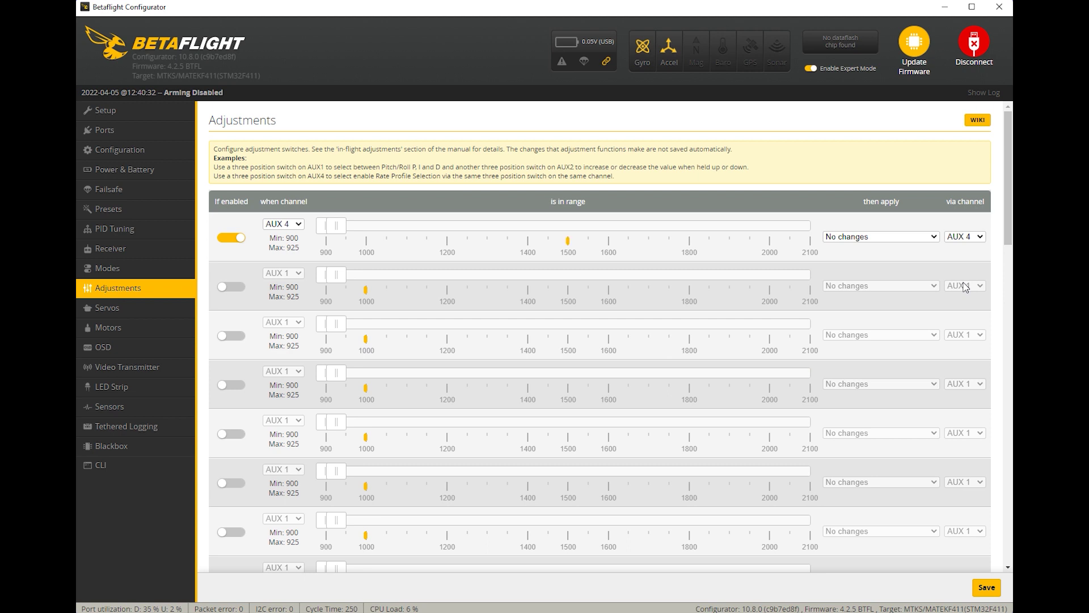
- Give the first adjustment the range 900 to 2100, make it apply Rate Profile Selection, and save
drag(336, 225, 891, 224)
click(898, 239)
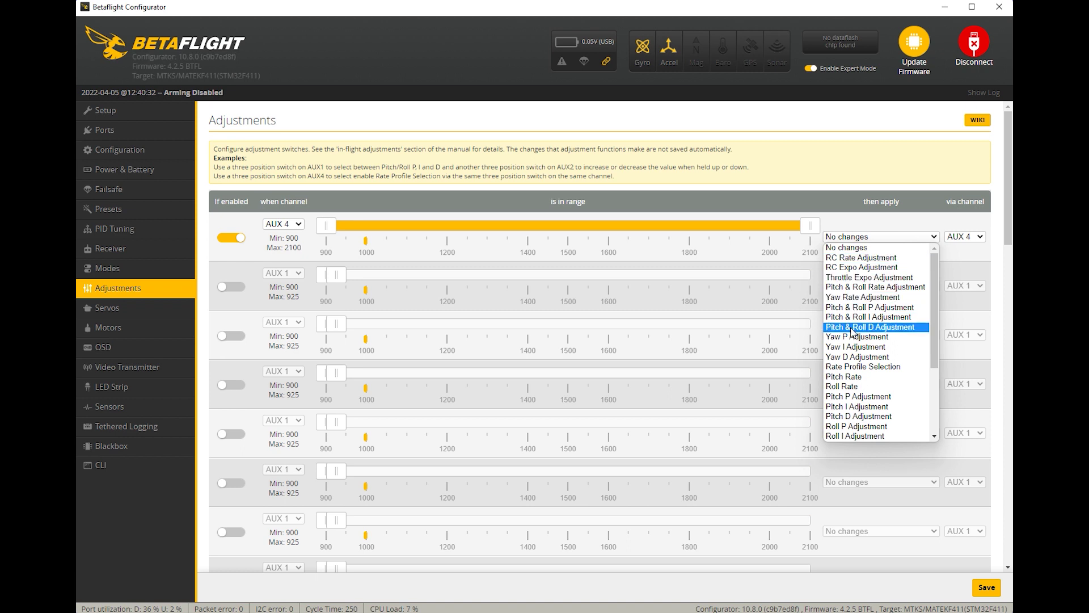
click(849, 367)
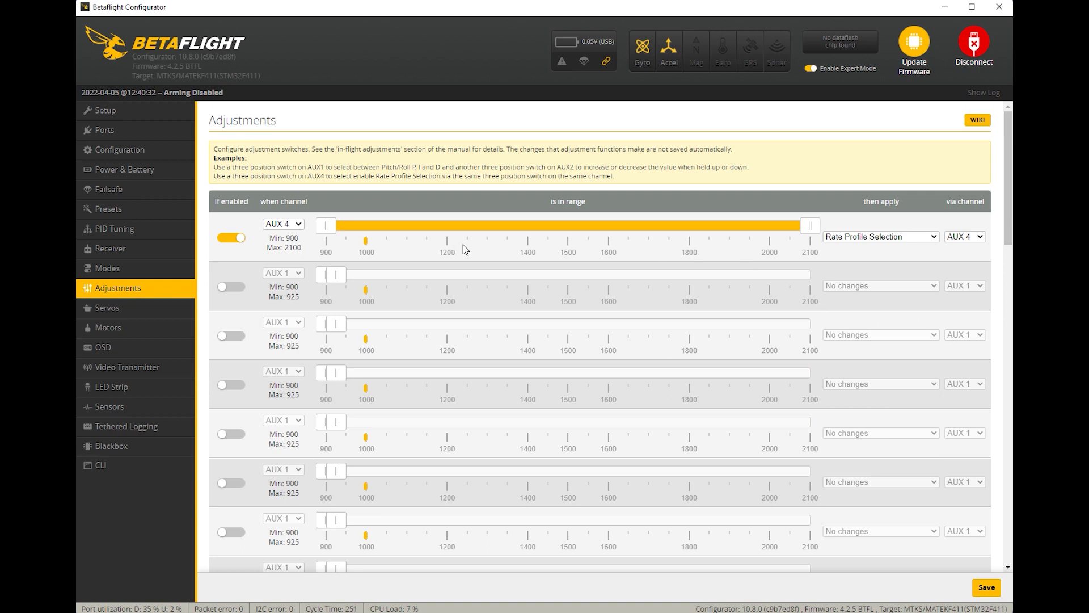
click(985, 587)
click(992, 591)
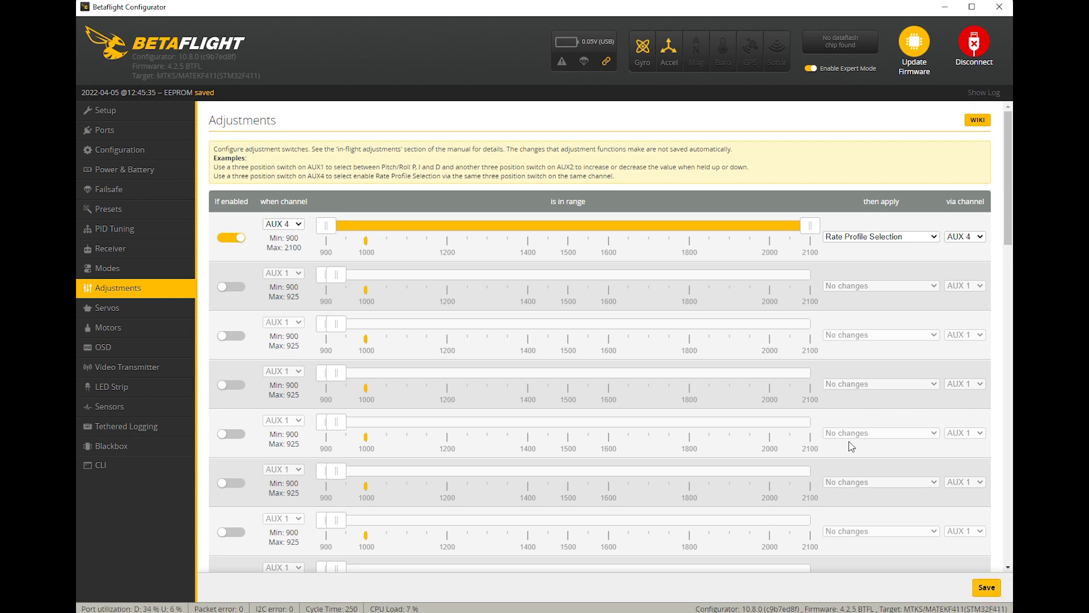
- Review the channel ranges assigned on the Modes page
click(155, 269)
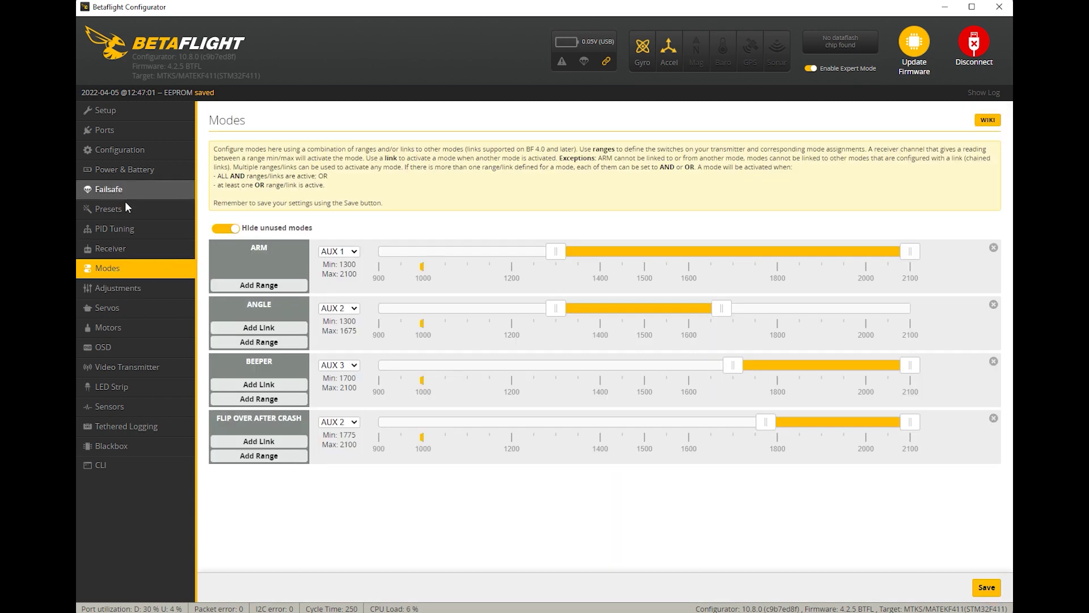
- Switch the rates type of Rateprofile 1 to Actual and accept resetting the rates to a default curve
click(155, 251)
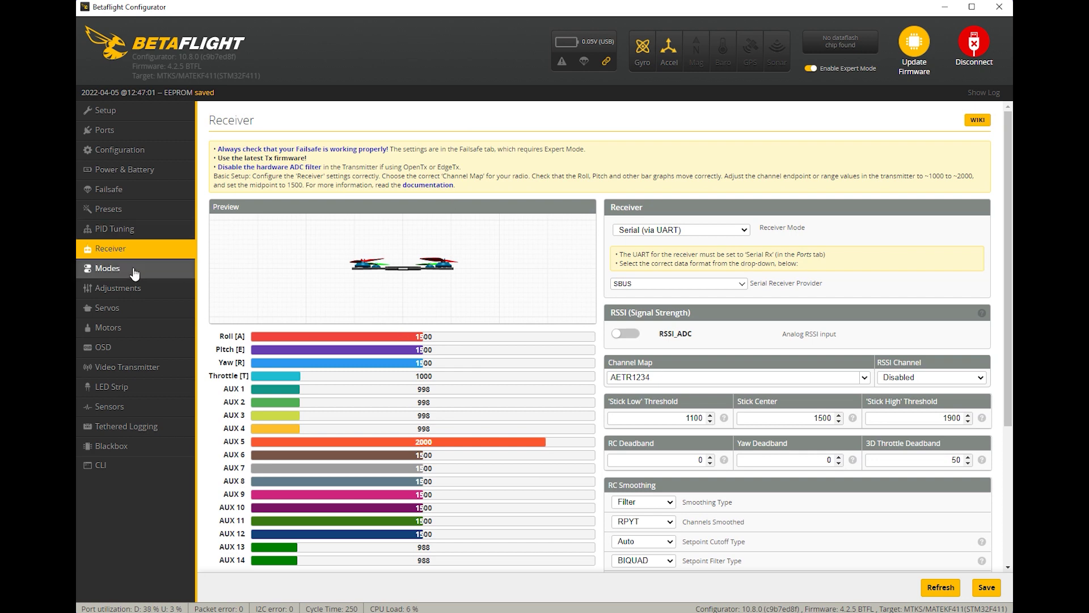
click(122, 150)
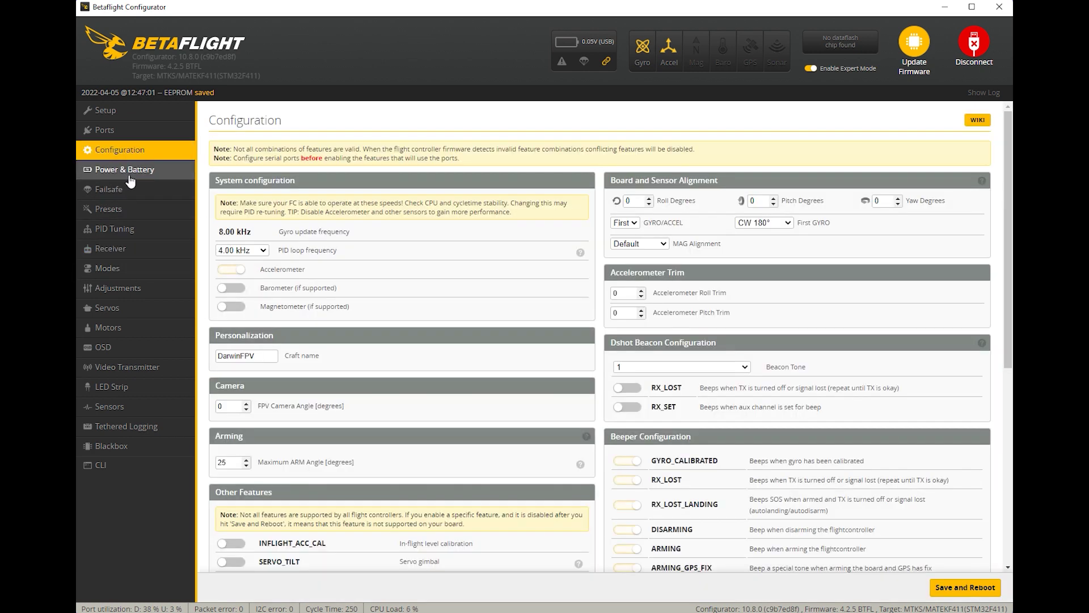
click(134, 233)
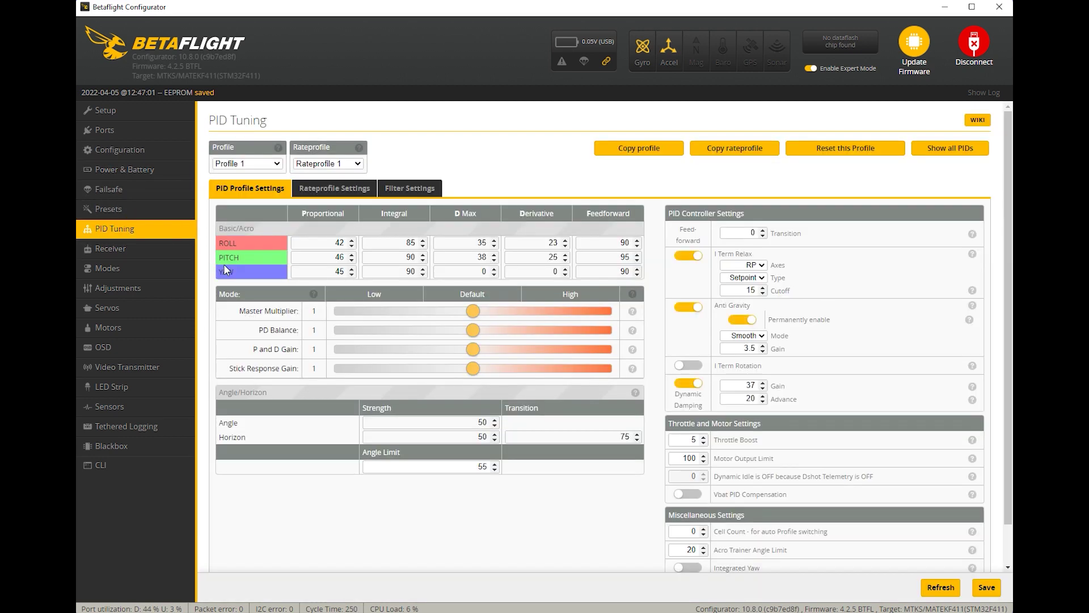
click(362, 191)
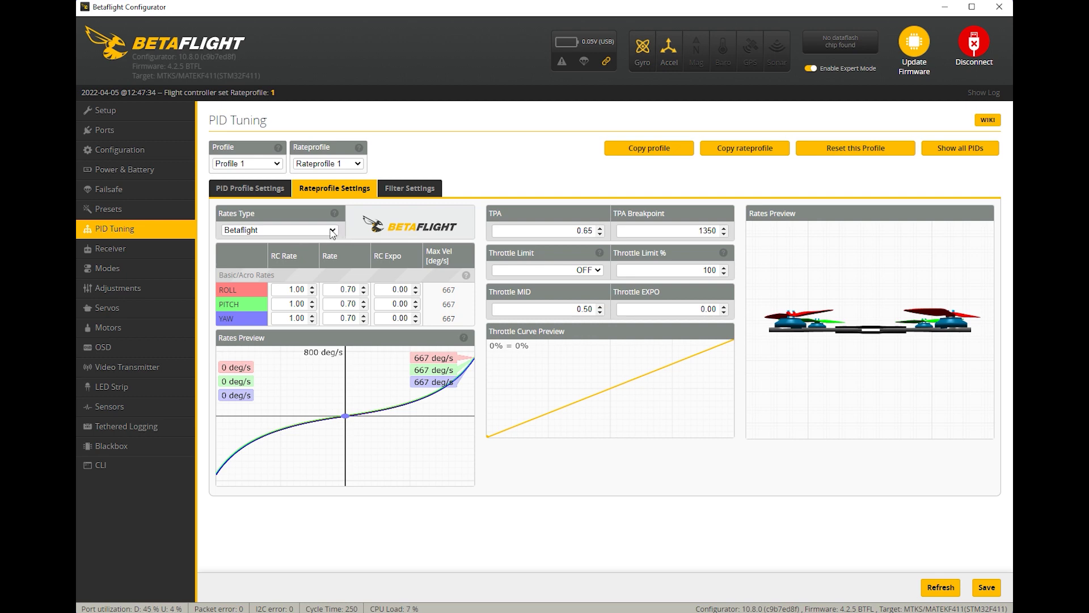
click(333, 230)
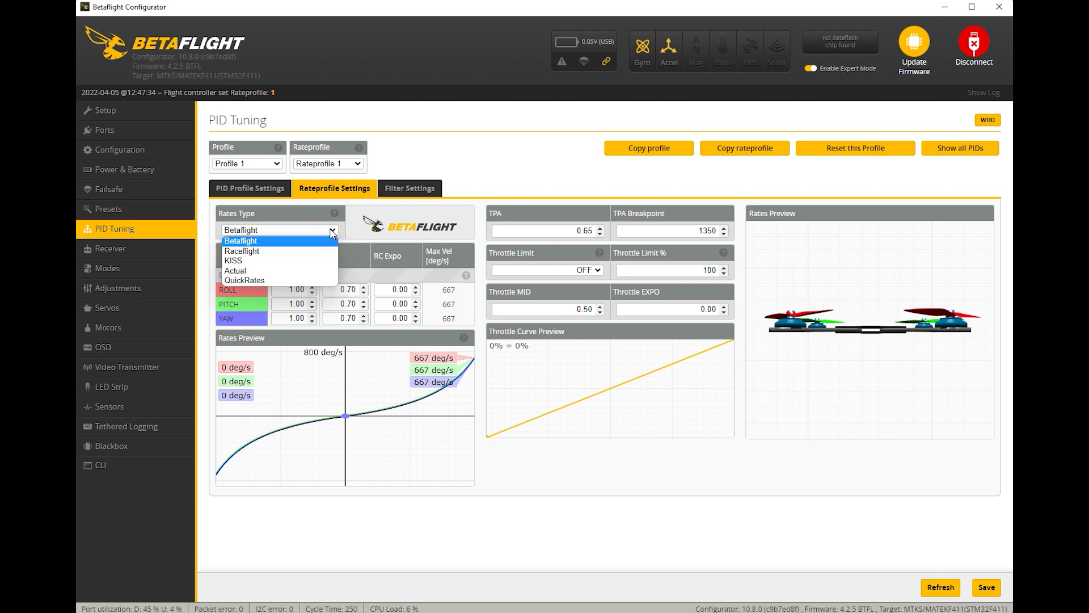
click(270, 270)
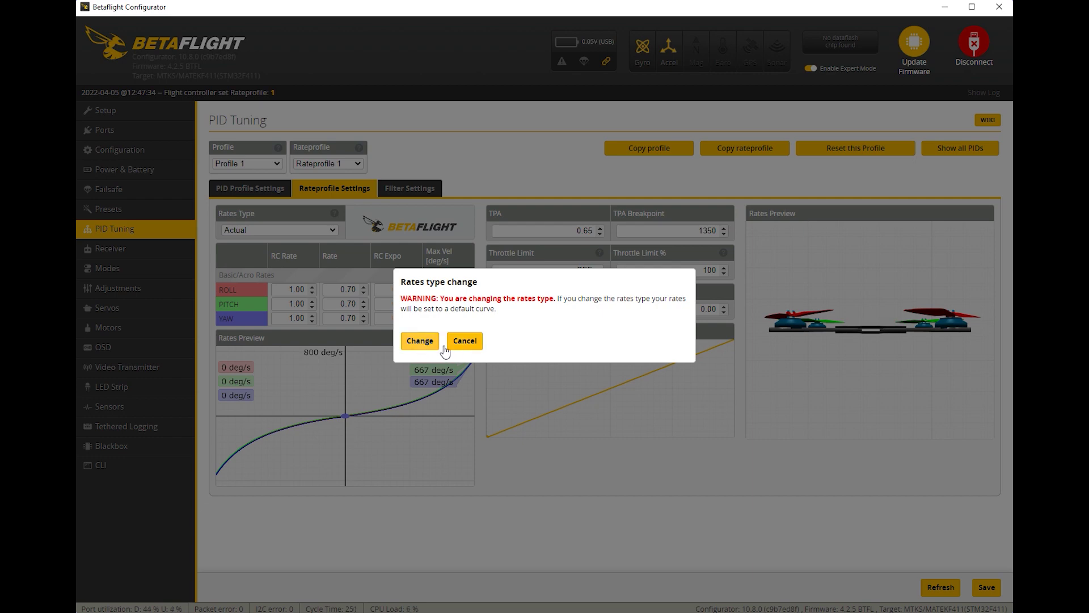
click(419, 342)
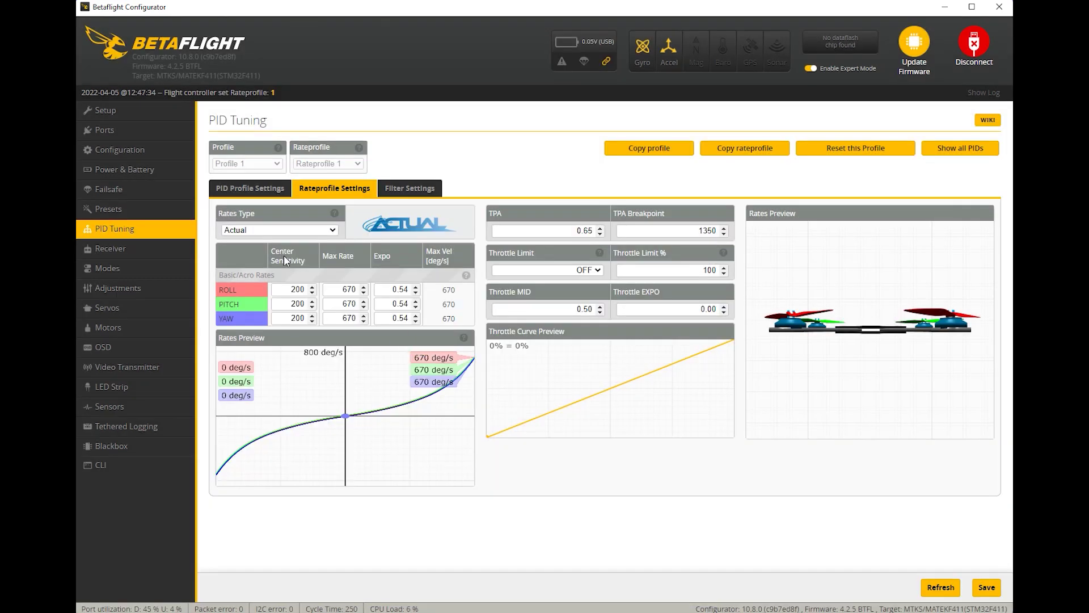
- Set the Max Rate in Rateprofile 1 to 900 for roll and pitch and 800 for yaw
click(363, 287)
click(361, 286)
click(363, 286)
click(363, 287)
click(363, 287)
click(364, 301)
click(363, 301)
click(363, 301)
click(363, 315)
click(363, 315)
- Set the Center Sensitivity to 150 for roll, pitch and yaw
click(312, 292)
click(312, 292)
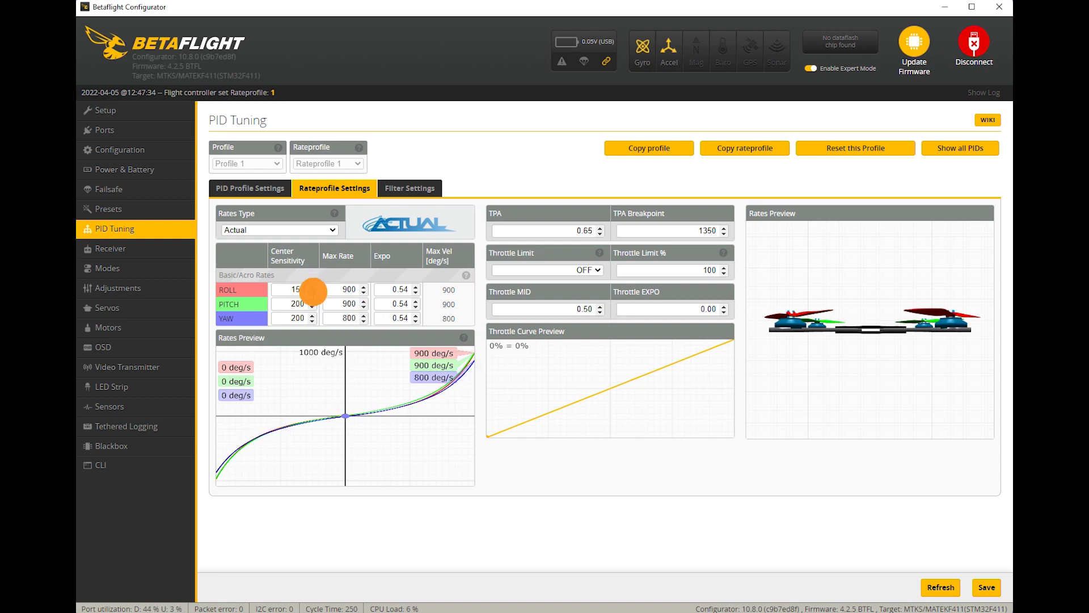
click(312, 306)
click(312, 321)
click(313, 321)
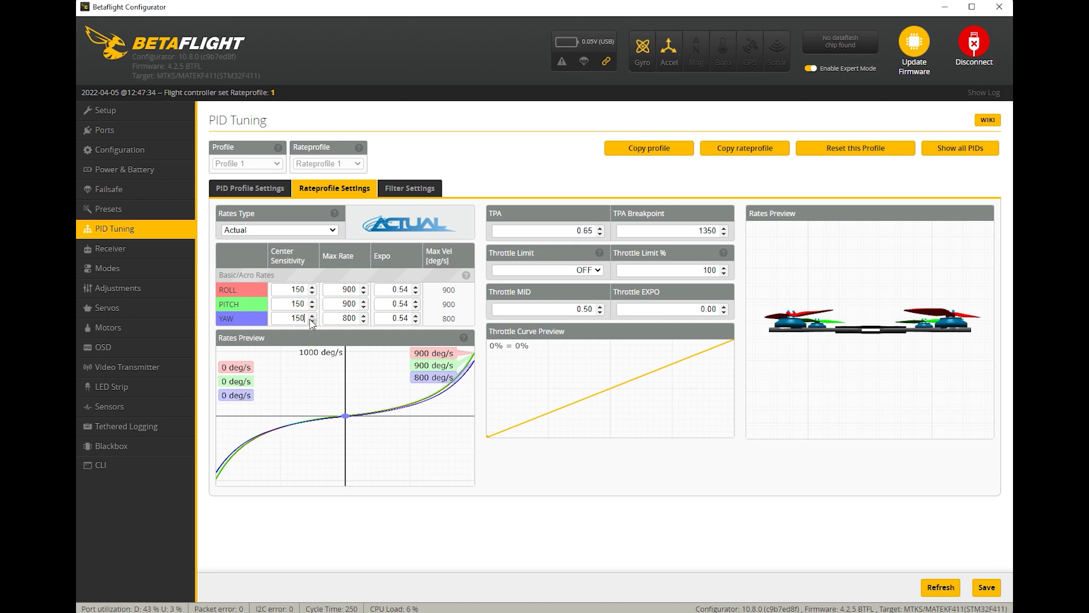
- Set the Expo to 0.75 for roll, pitch and yaw, and save the rate profile
click(417, 287)
click(416, 287)
click(416, 287)
click(417, 293)
click(417, 293)
click(417, 293)
click(417, 293)
click(417, 315)
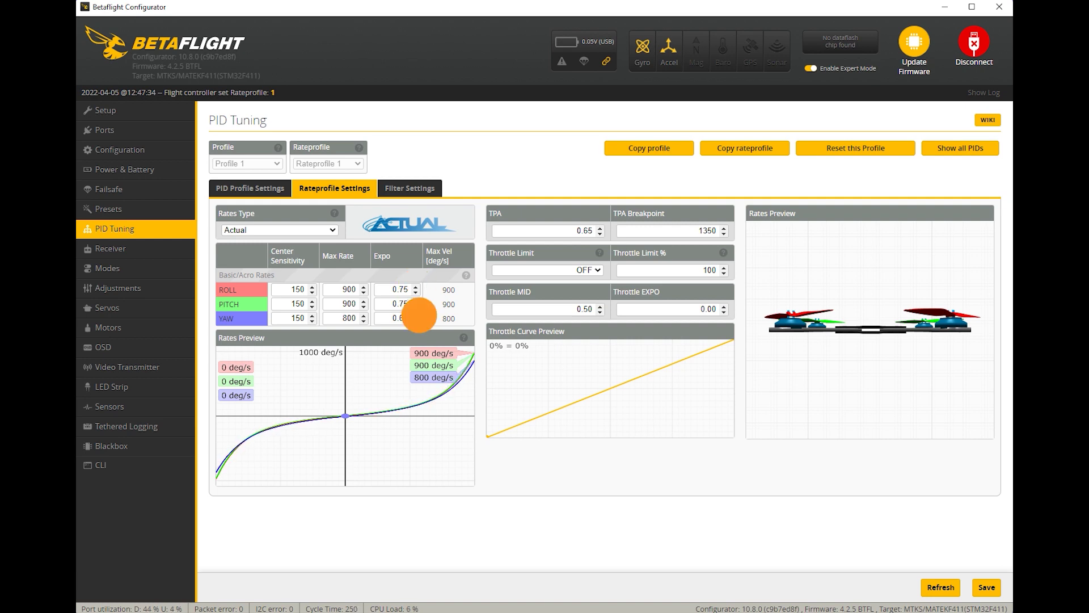
click(418, 315)
click(417, 315)
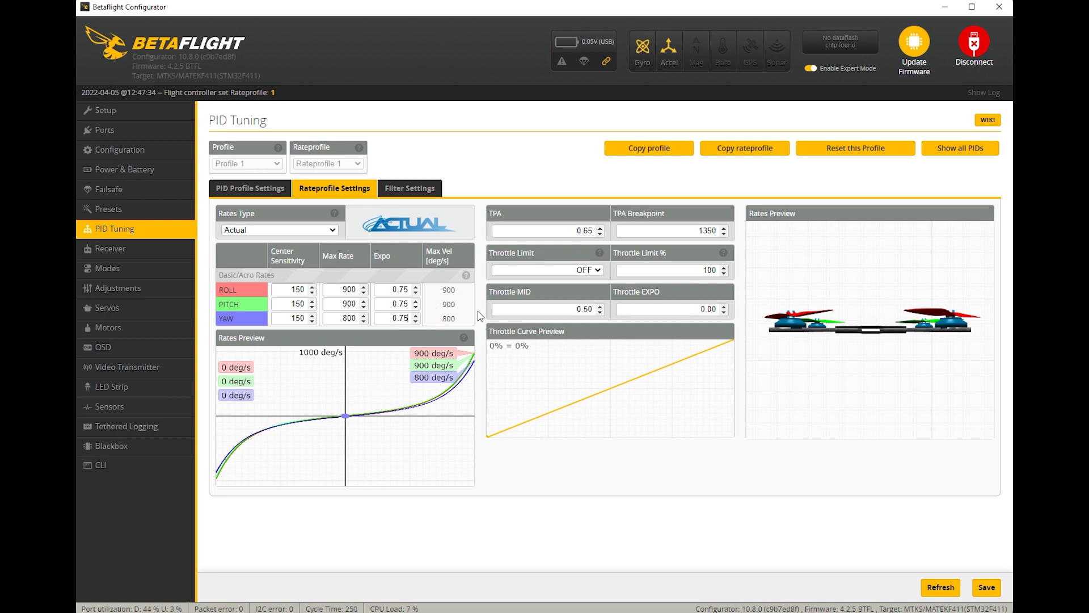
click(985, 588)
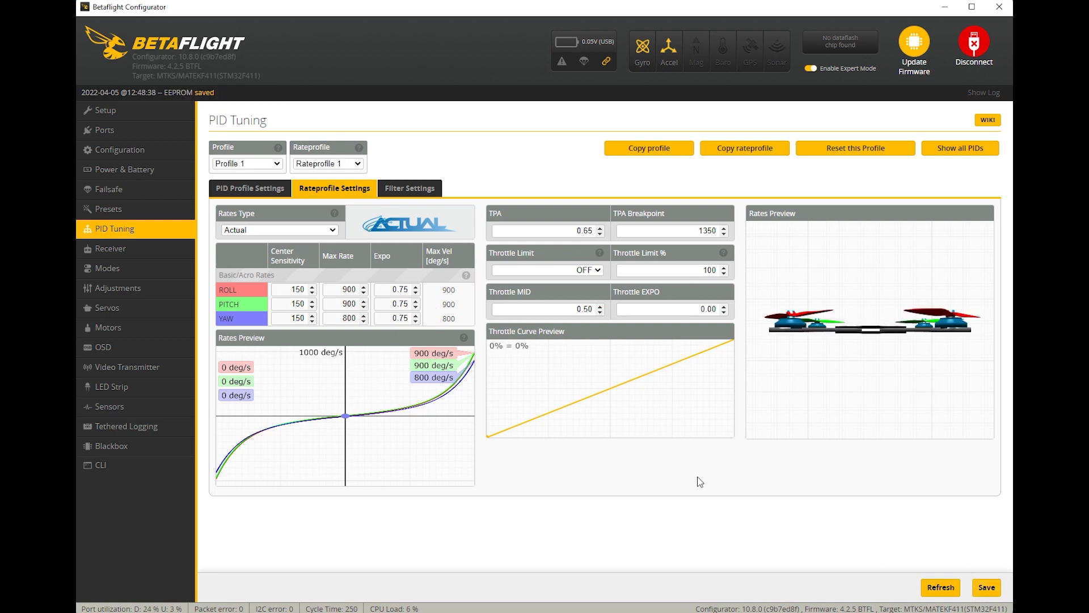
- Copy the values of Rateprofile 1 to both Rateprofile 2 and Rateprofile 3
click(745, 152)
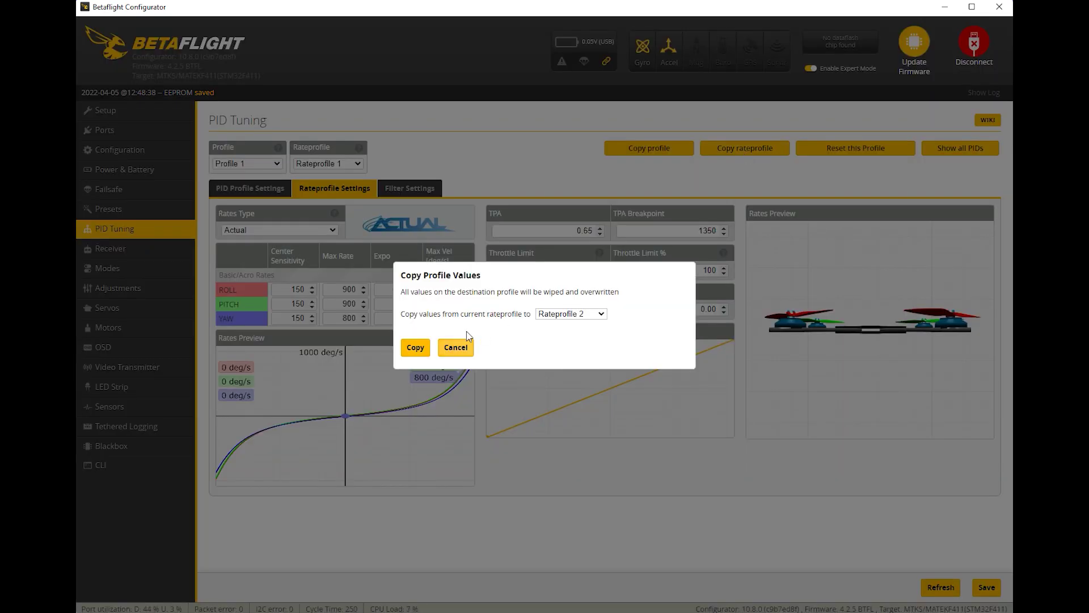
click(417, 348)
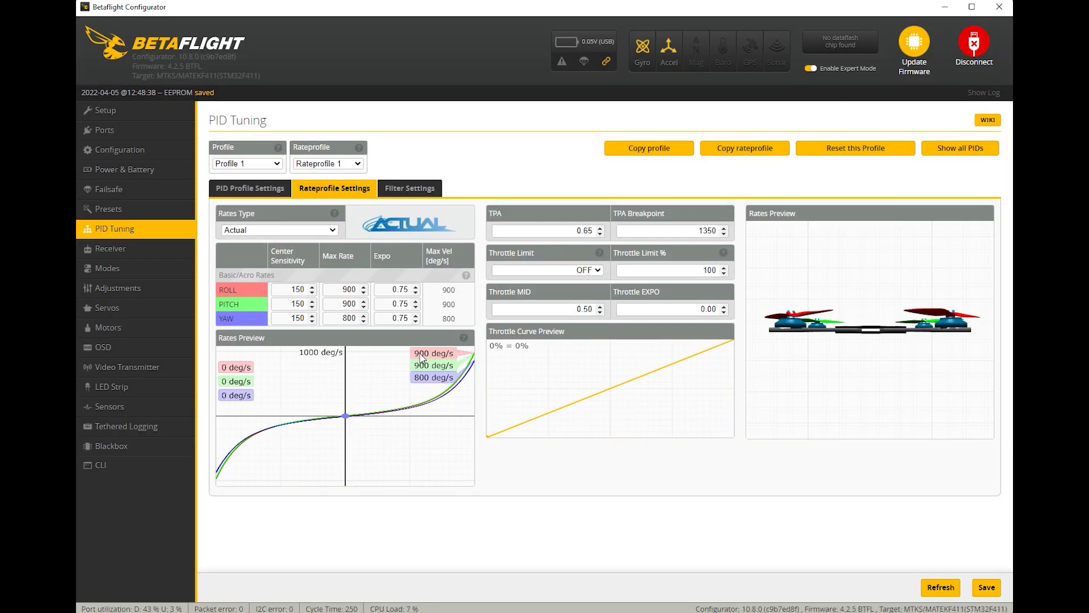
click(751, 152)
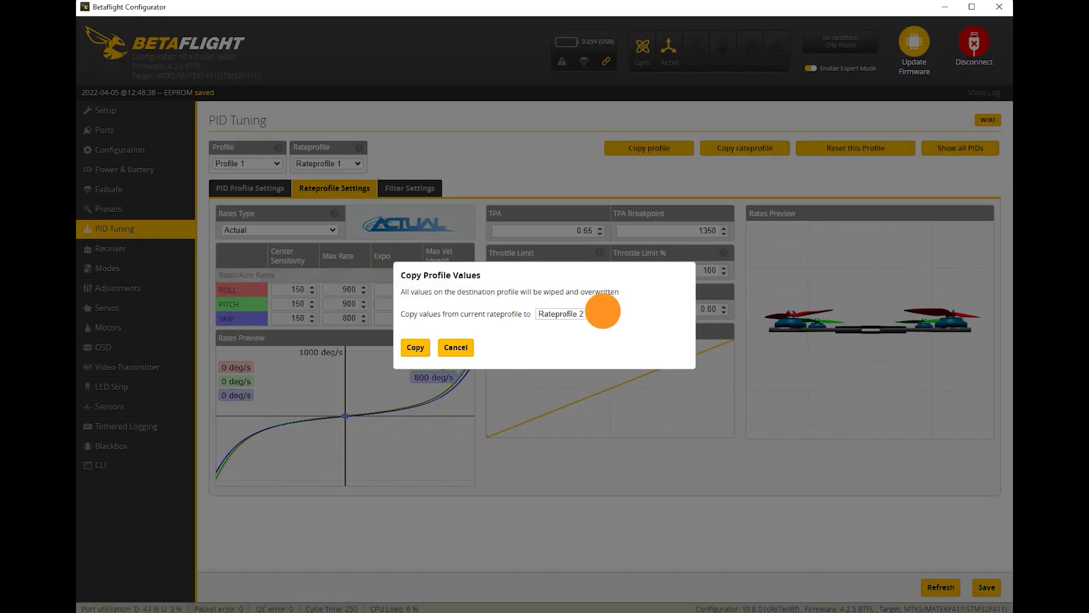
click(598, 314)
click(597, 336)
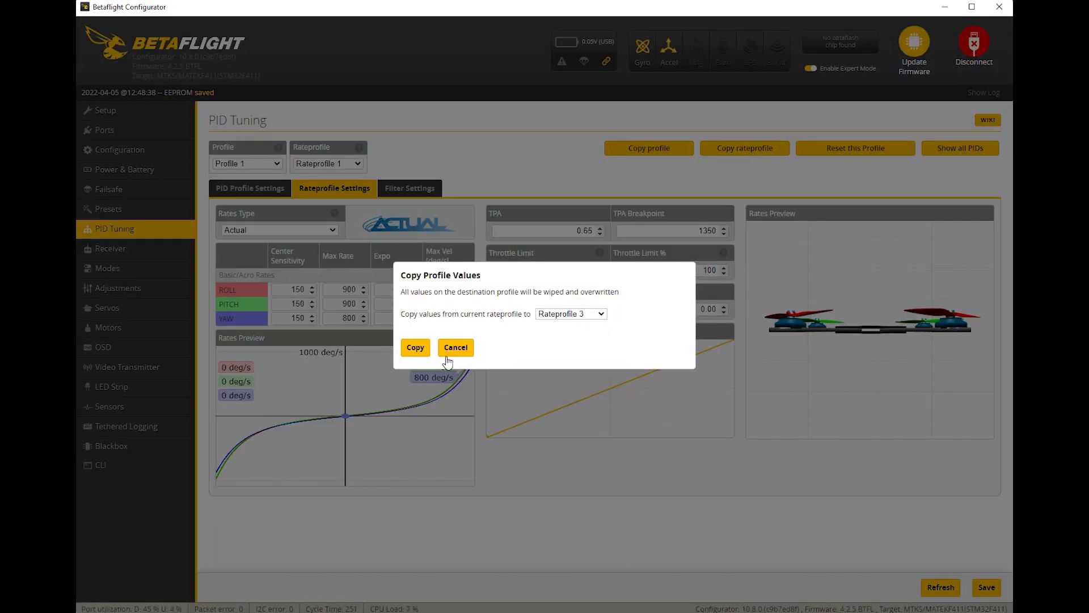
click(416, 347)
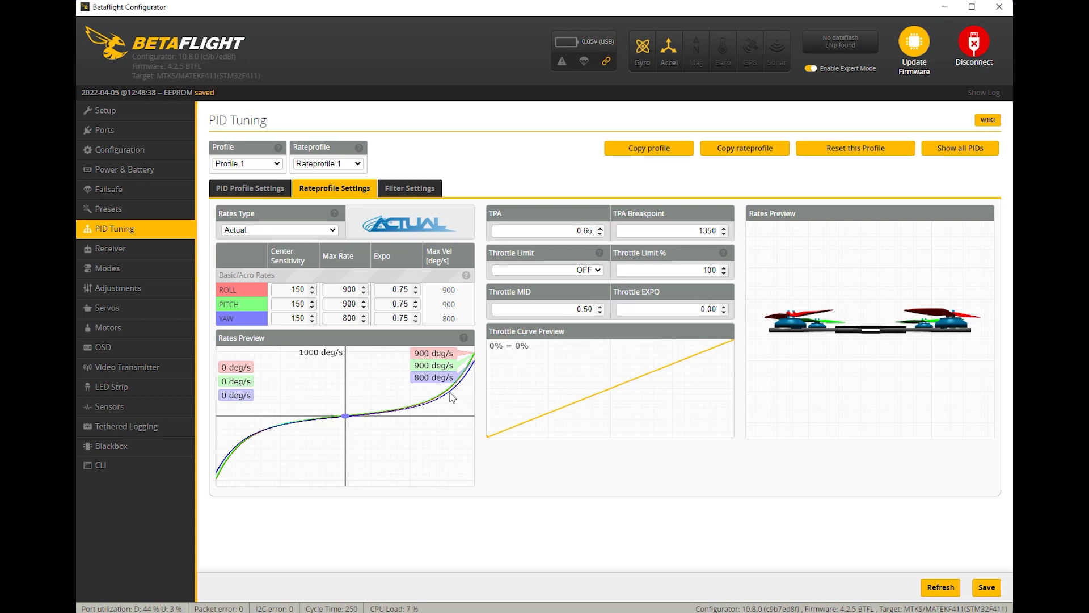
- Check the copied rates in Rateprofile 2 and Rateprofile 3
click(358, 165)
click(367, 165)
click(361, 164)
click(373, 173)
key(Down)
key(Down)
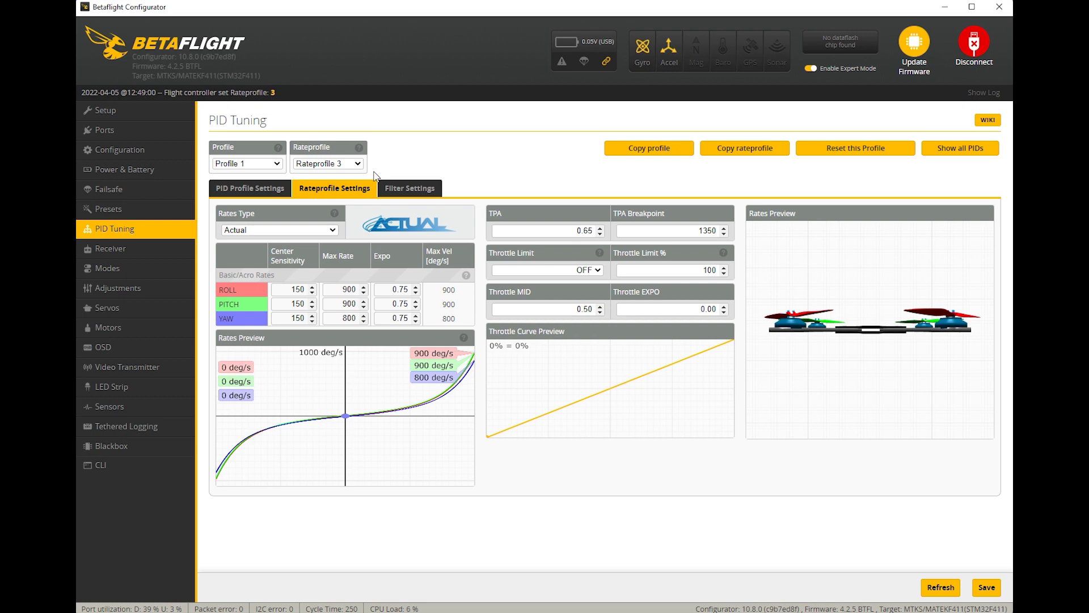
- In Rateprofile 2, set the throttle limit to 75 percent with the SCALE type, and save
key(Up)
click(724, 274)
click(723, 274)
click(723, 274)
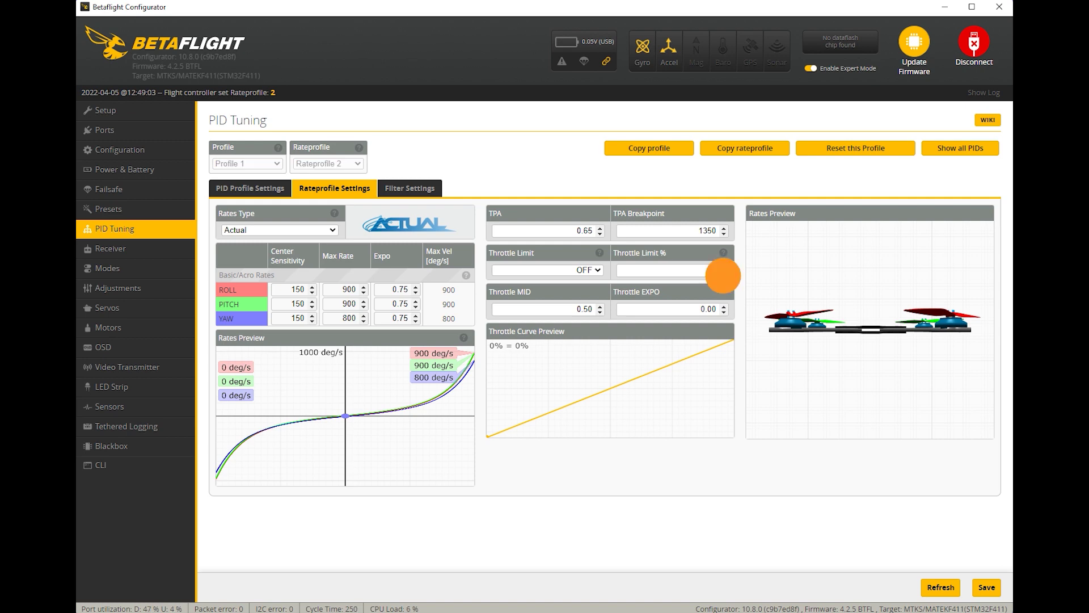
click(724, 274)
click(724, 274)
click(724, 274)
click(597, 270)
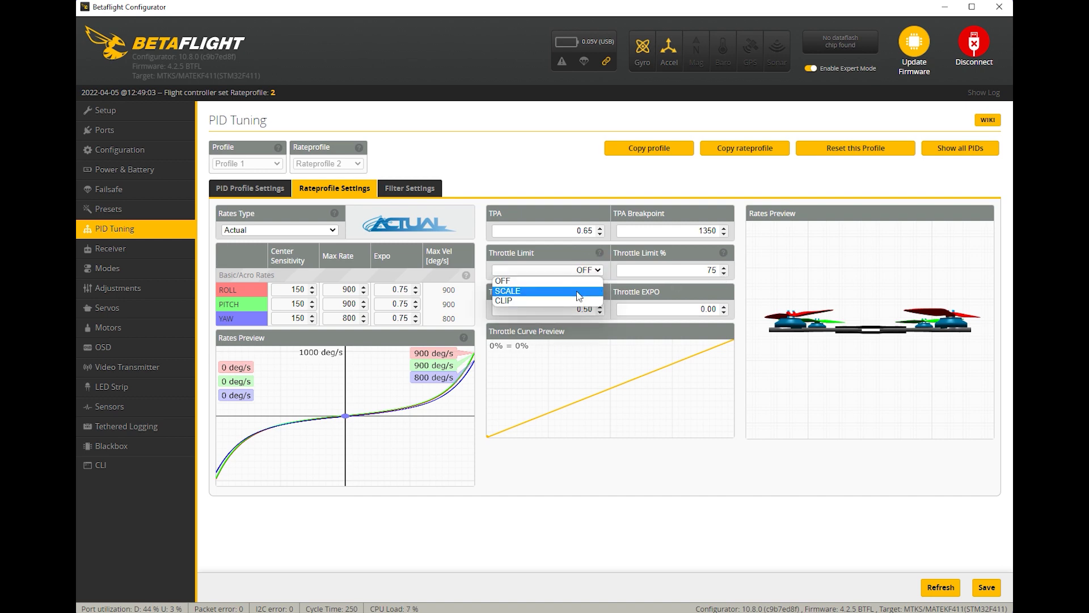
click(579, 289)
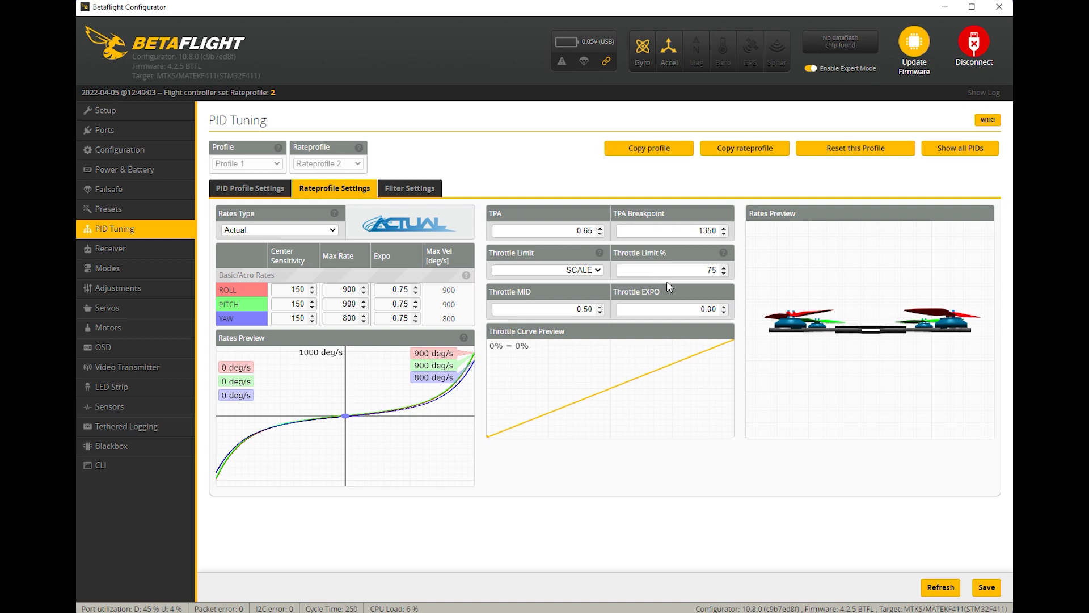
click(986, 589)
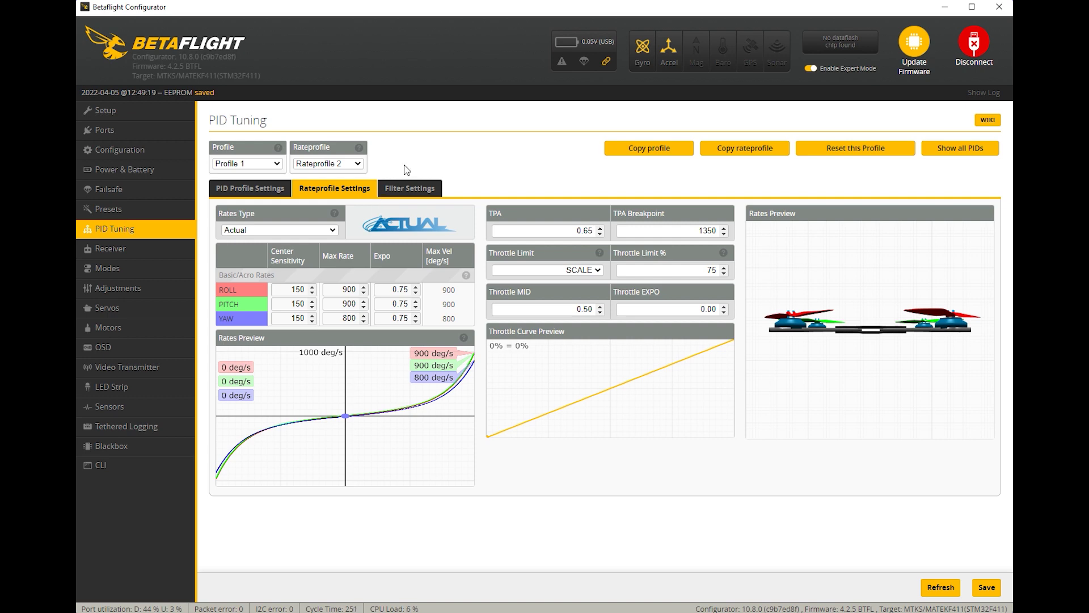
- In Rateprofile 3, set the throttle limit type to SCALE at 50 percent, and save
key(Down)
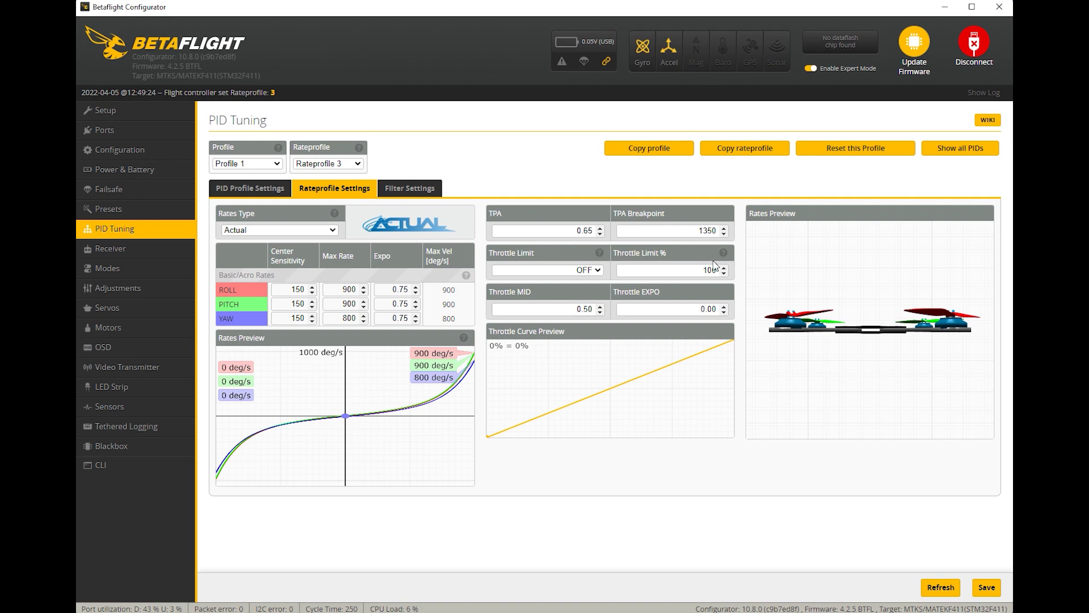
click(599, 274)
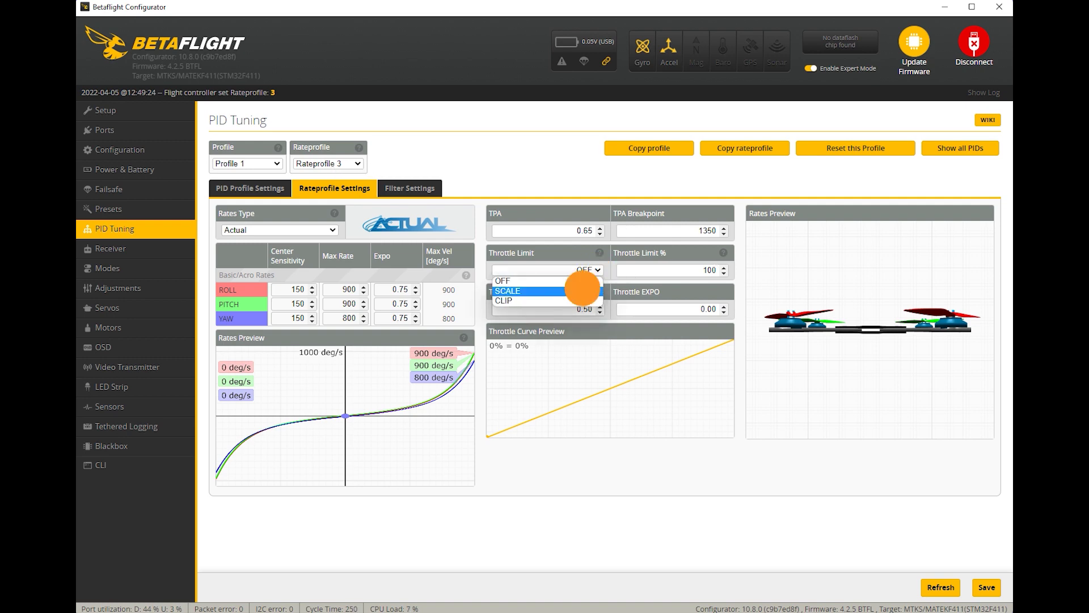
click(582, 287)
drag(727, 275, 728, 277)
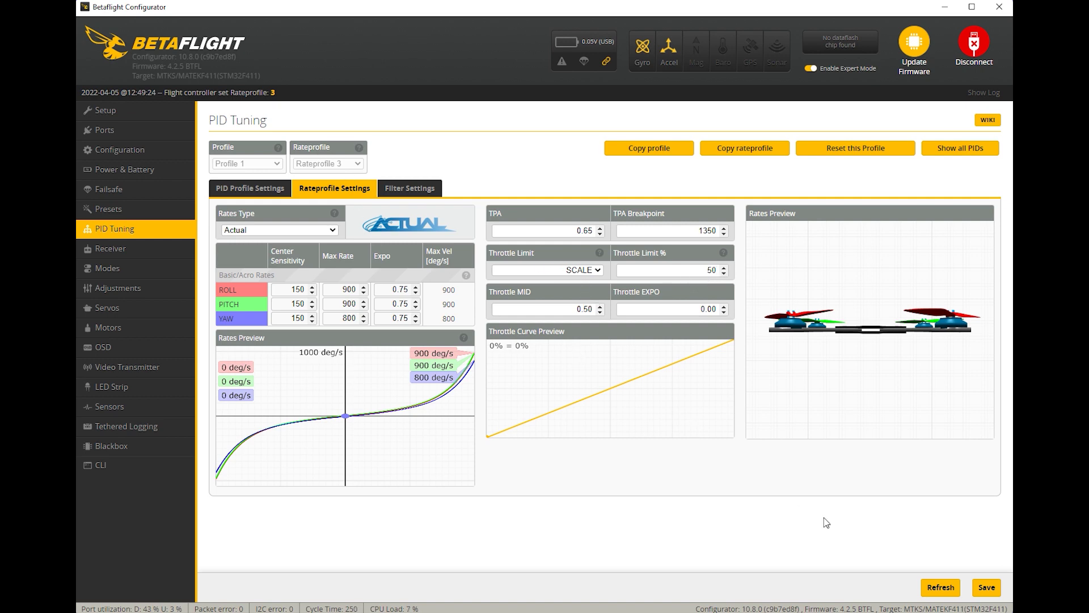
click(985, 588)
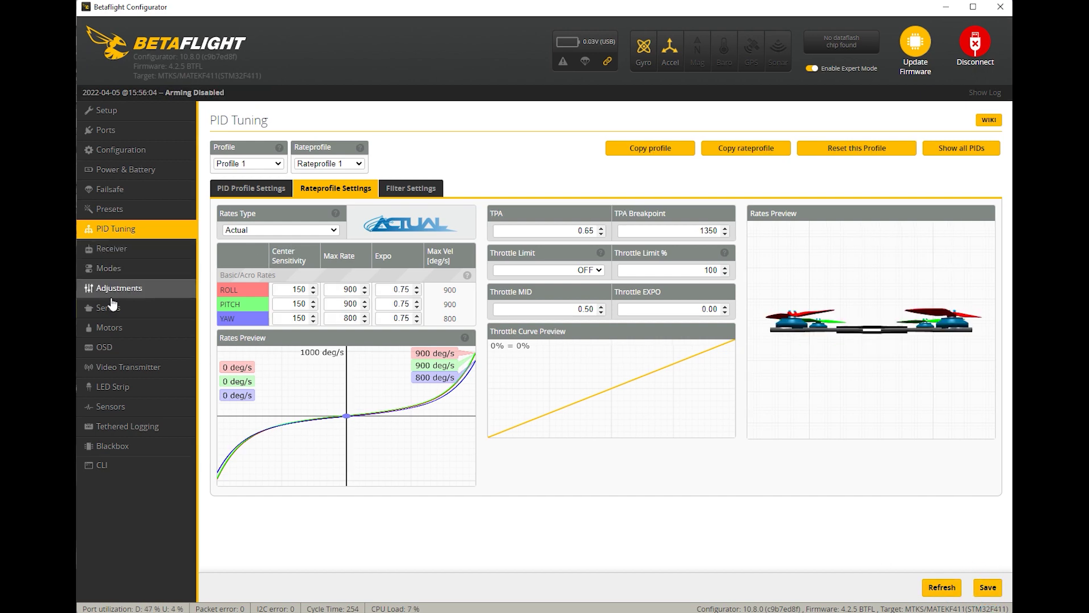
- Enable the VTX channel element for OSD Profile 1 and place it near the upper-left corner of the OSD preview
click(120, 330)
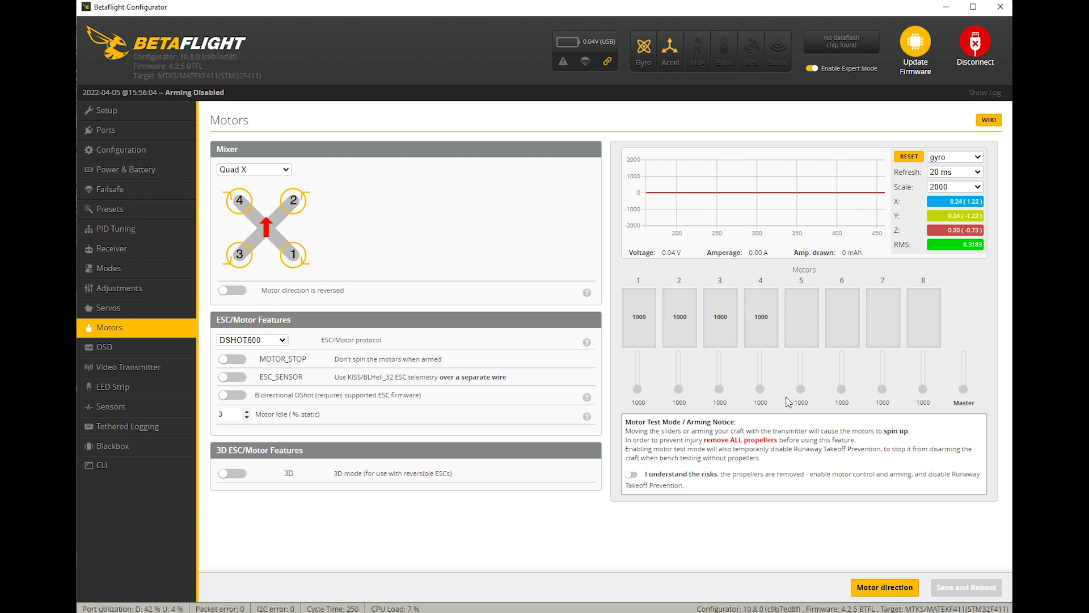
click(121, 348)
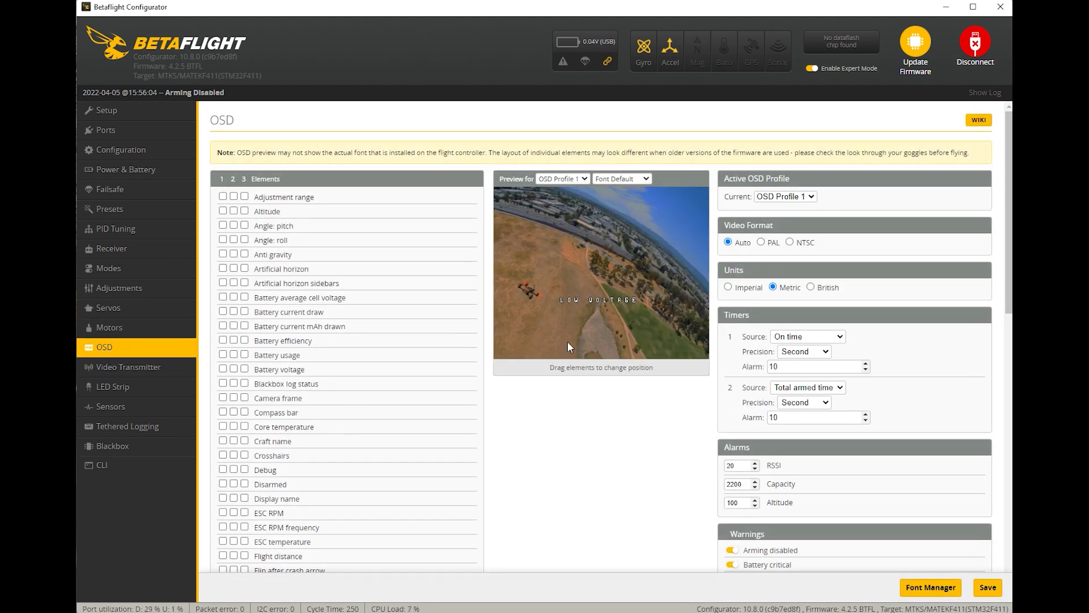
scroll(346, 352, down, 9)
click(222, 476)
click(514, 151)
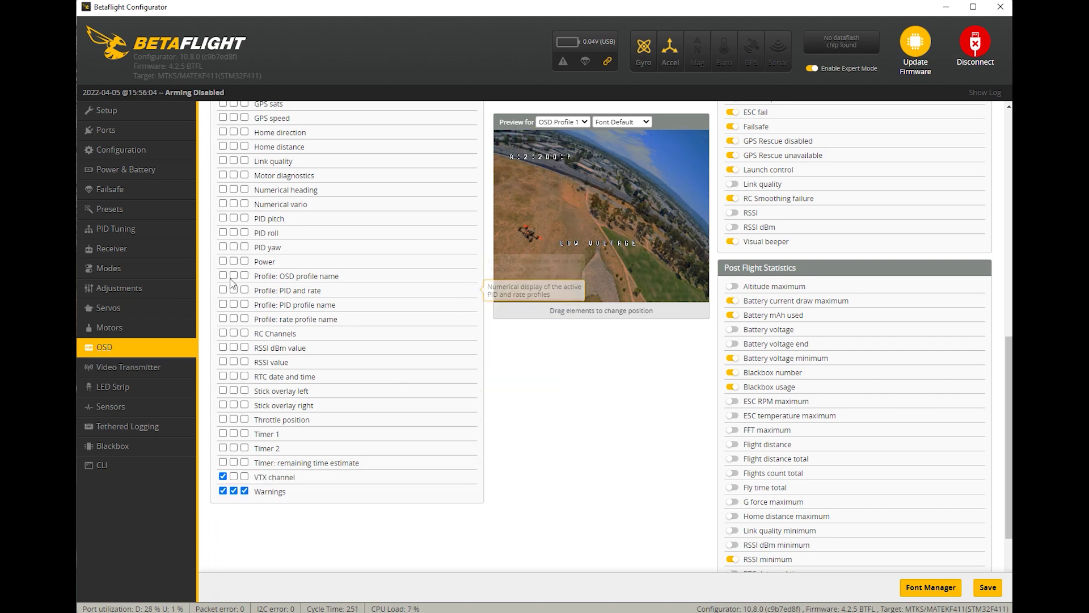
- Enable battery current mAh drawn and battery voltage for OSD Profile 1 and arrange them in the preview's lower-left corner
scroll(230, 318, up, 3)
scroll(234, 338, up, 5)
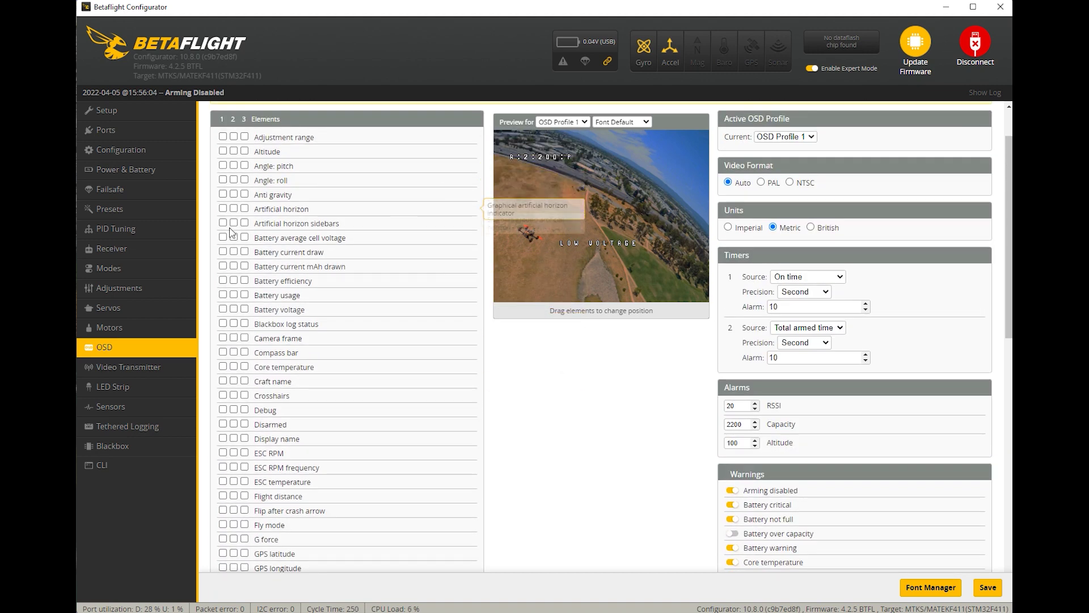
click(223, 265)
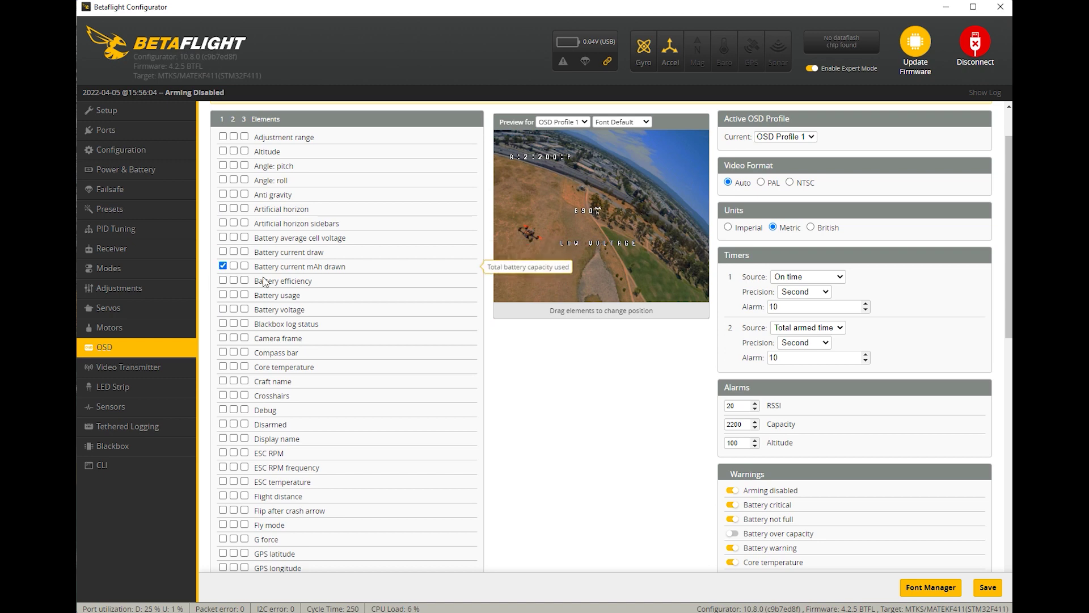
click(223, 309)
drag(514, 267, 509, 271)
drag(593, 212, 509, 286)
click(223, 294)
click(223, 293)
scroll(227, 301, down, 1)
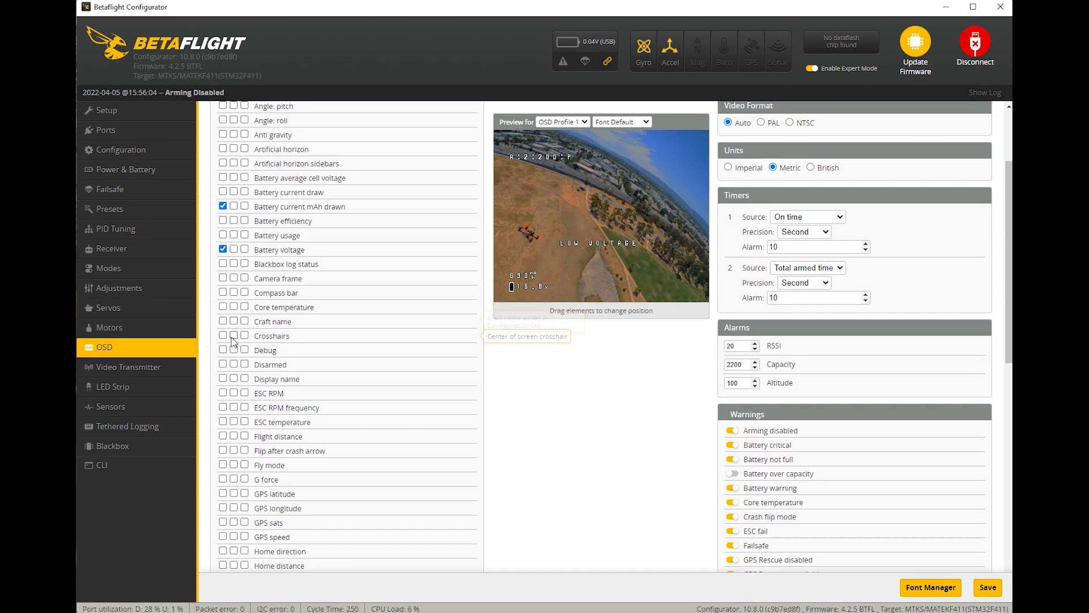
click(223, 321)
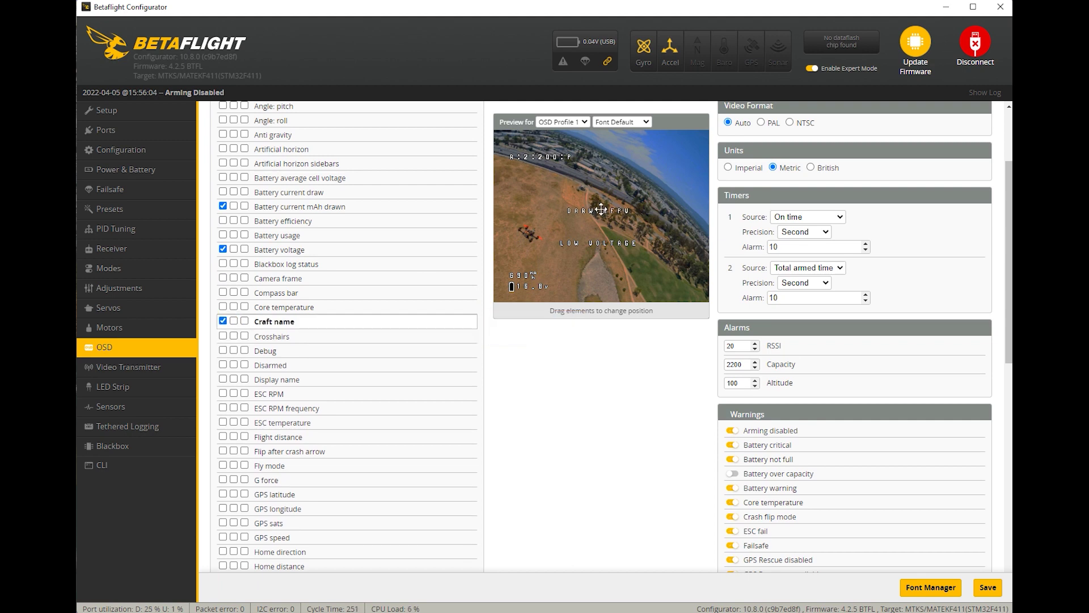
click(223, 321)
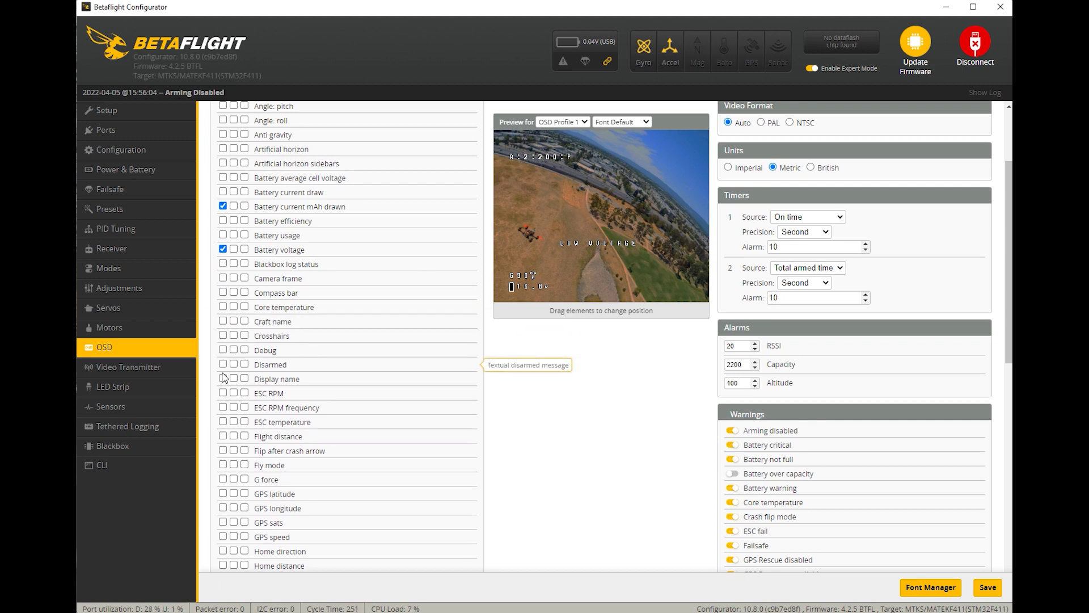
- Enable the fly mode element for OSD Profile 1 and place it near the upper-right corner of the OSD preview
scroll(226, 363, down, 2)
click(223, 345)
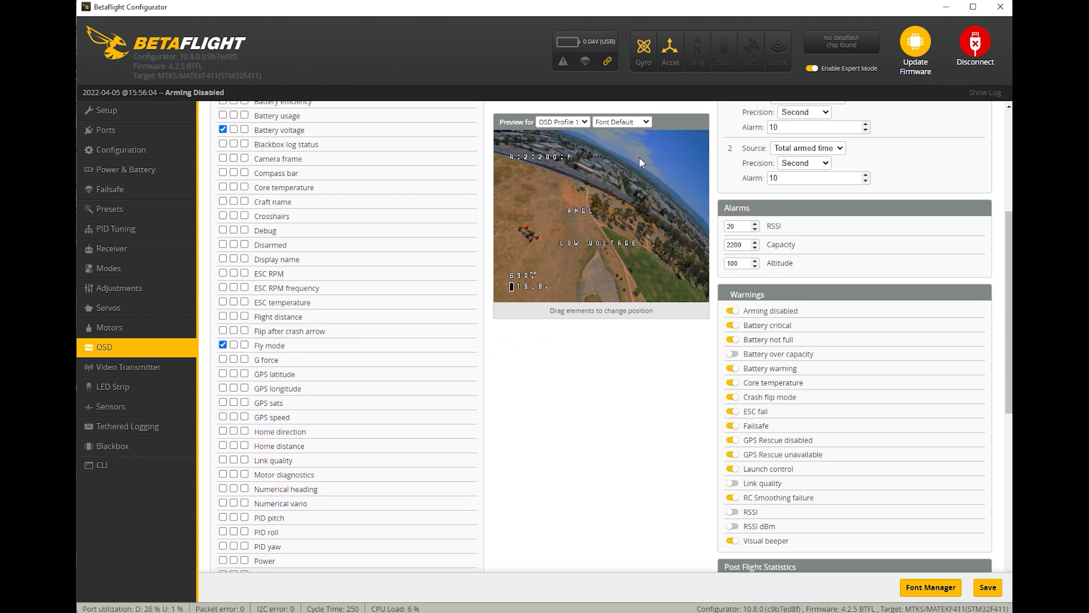
- Enable RSSI dBm value and rate profile name for OSD Profile 1 and line them up along the preview's top row
scroll(227, 281, down, 2)
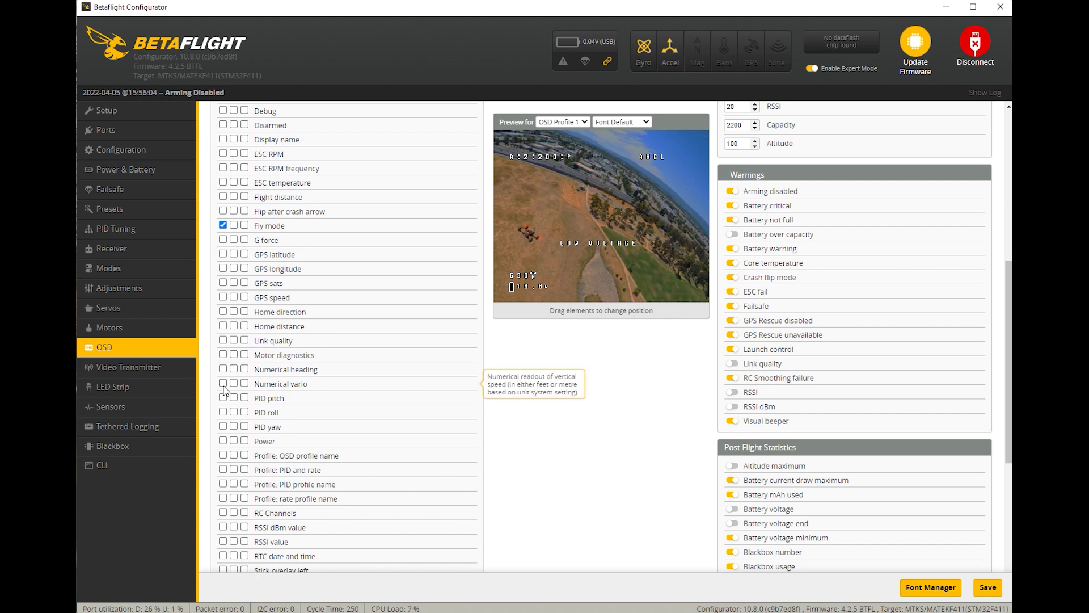
scroll(229, 380, down, 2)
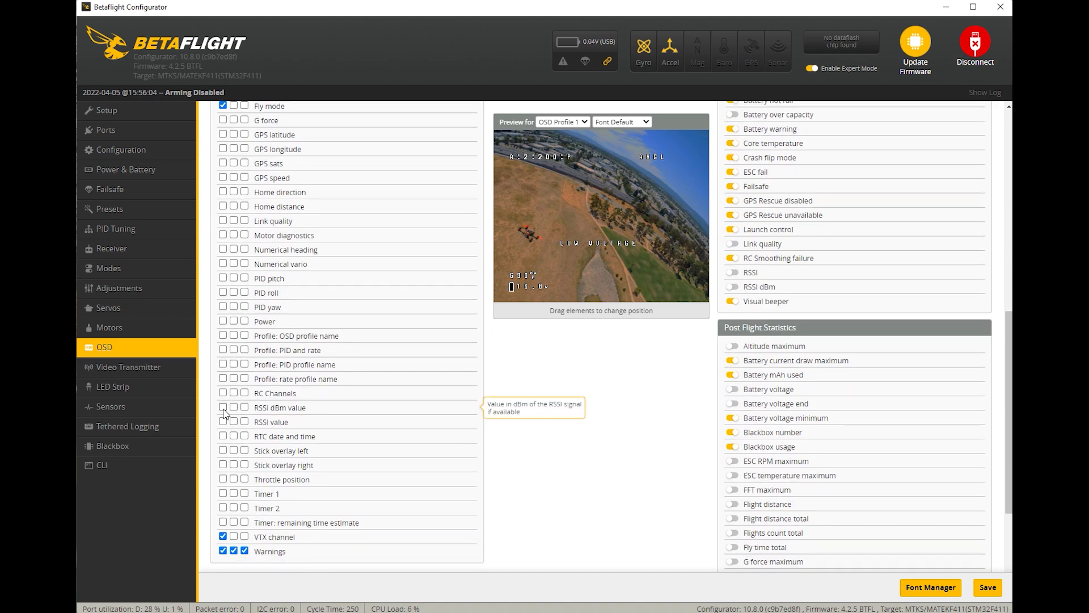
drag(574, 152, 554, 162)
mouse_move(649, 151)
mouse_down()
mouse_move(634, 152)
mouse_move(659, 176)
mouse_move(659, 165)
mouse_up()
- Enable only Timer 2 of the timer elements for OSD Profile 1 and place it in the preview's lower-right corner
scroll(248, 413, down, 1)
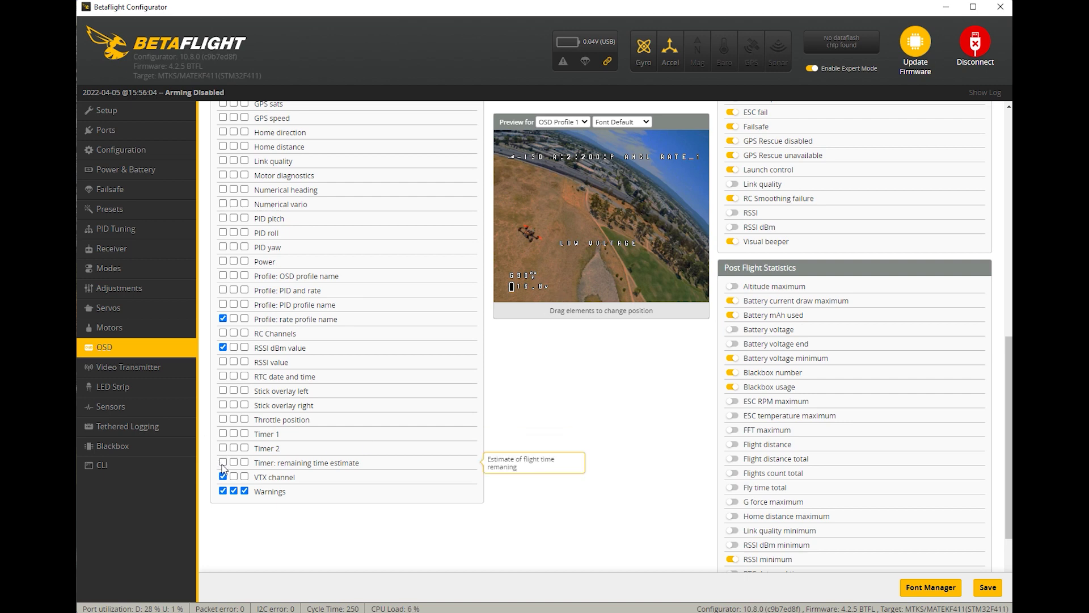
click(223, 433)
click(223, 448)
click(223, 434)
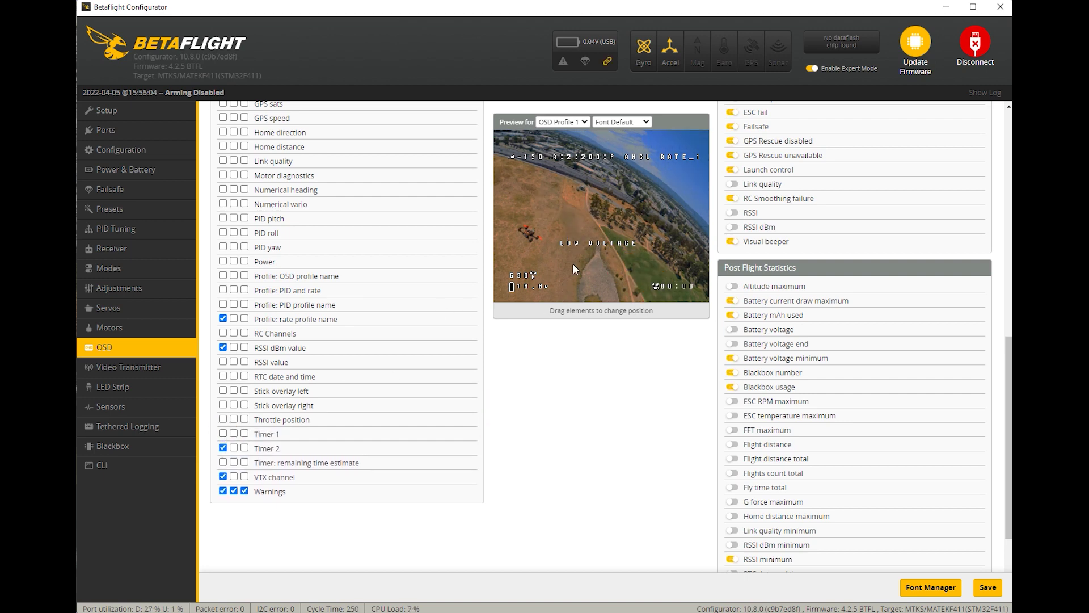
- Review the post flight statistics and the finished OSD layout, and save the OSD settings
scroll(732, 471, down, 2)
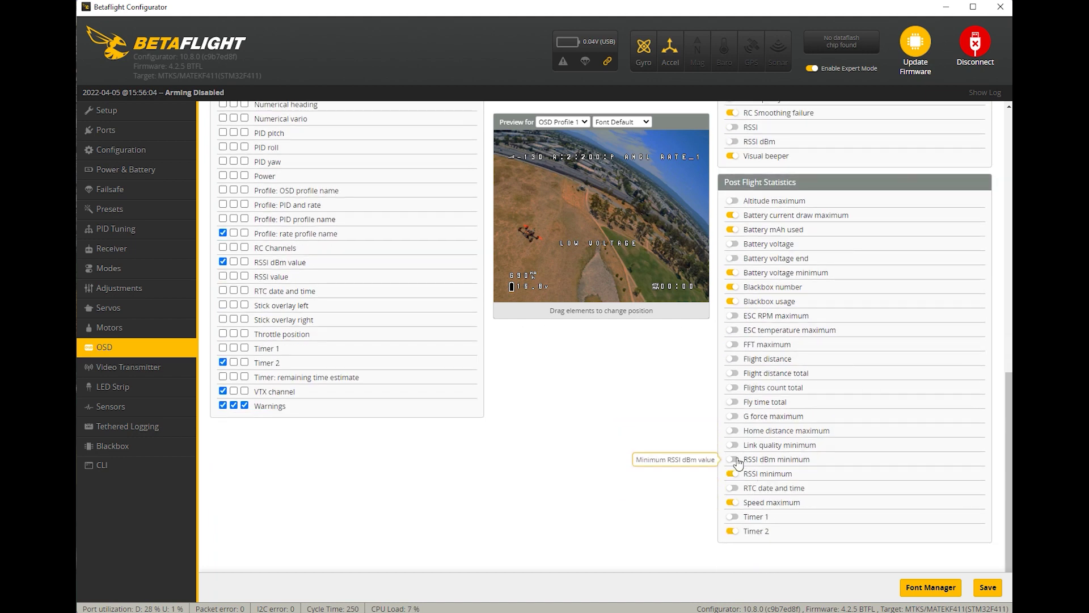
scroll(735, 464, up, 5)
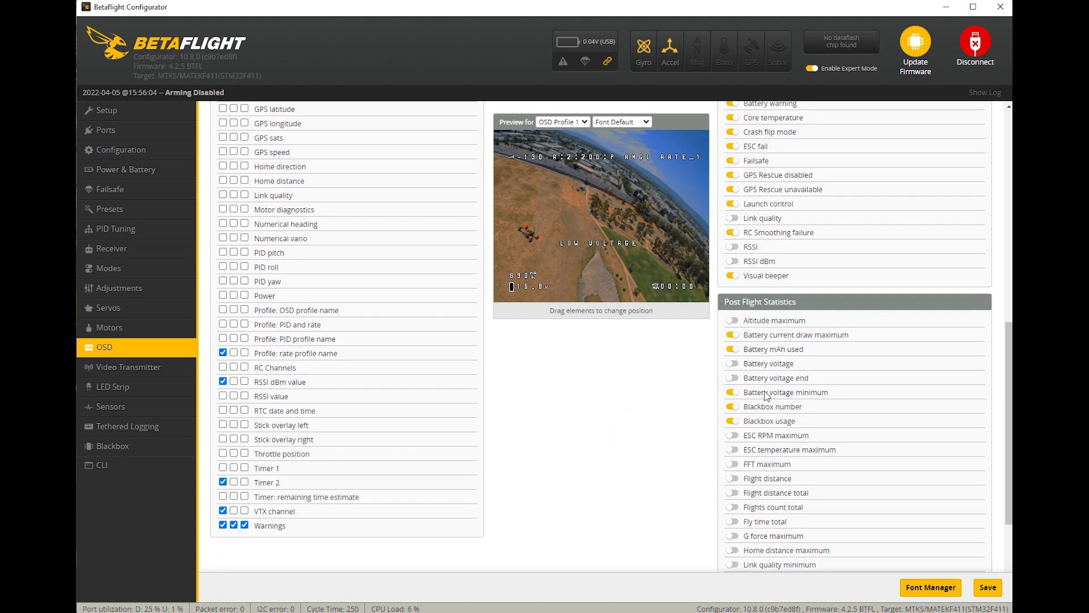
scroll(751, 300, up, 7)
scroll(624, 364, up, 1)
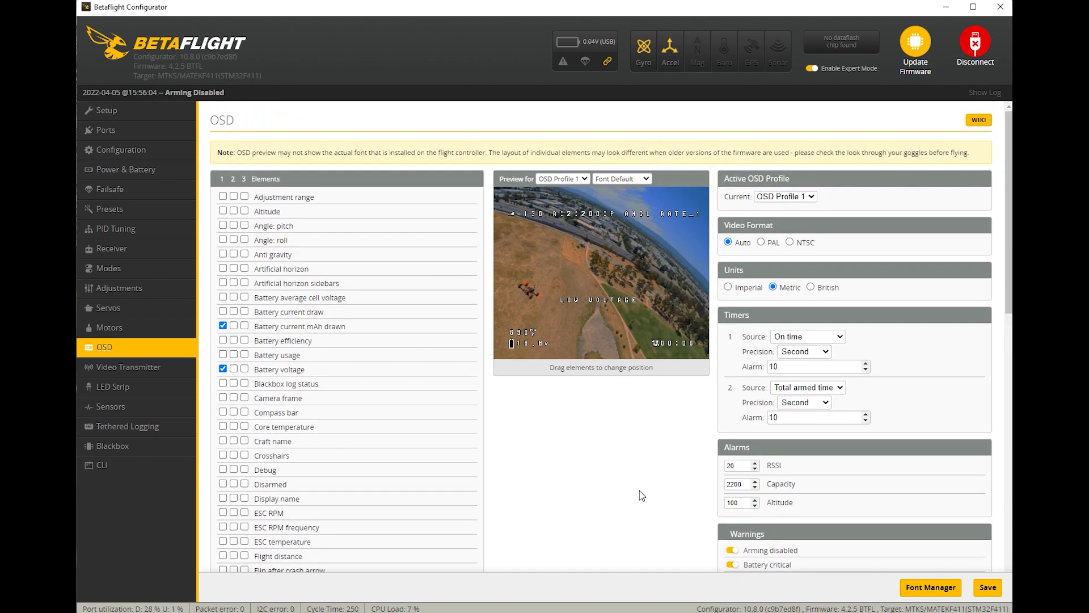
click(985, 588)
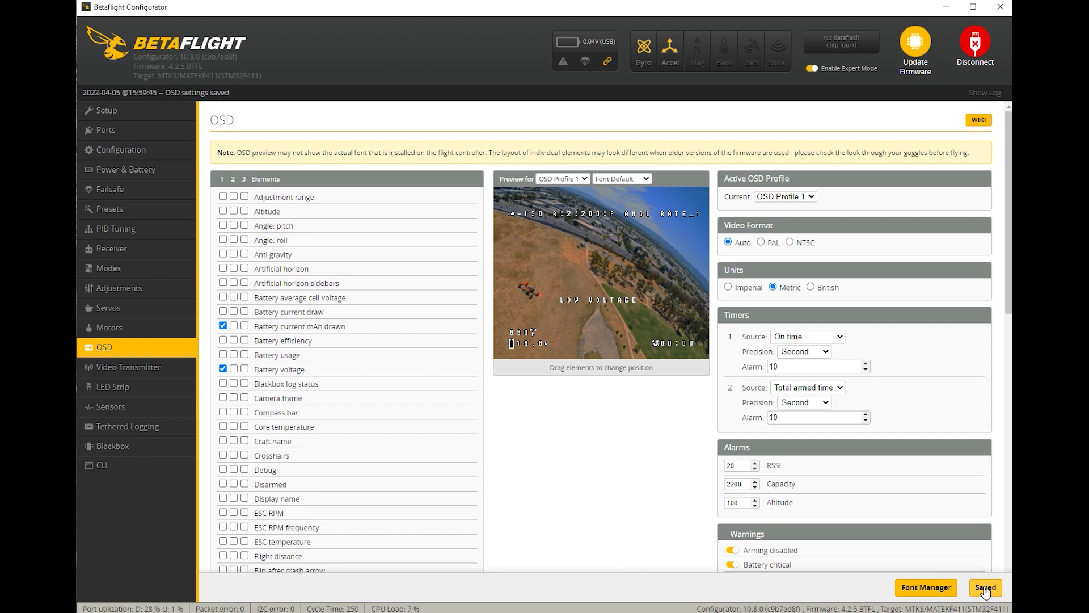
- Inspect the video transmitter's selected band, channel and power, and the VTX table with its power levels
click(117, 374)
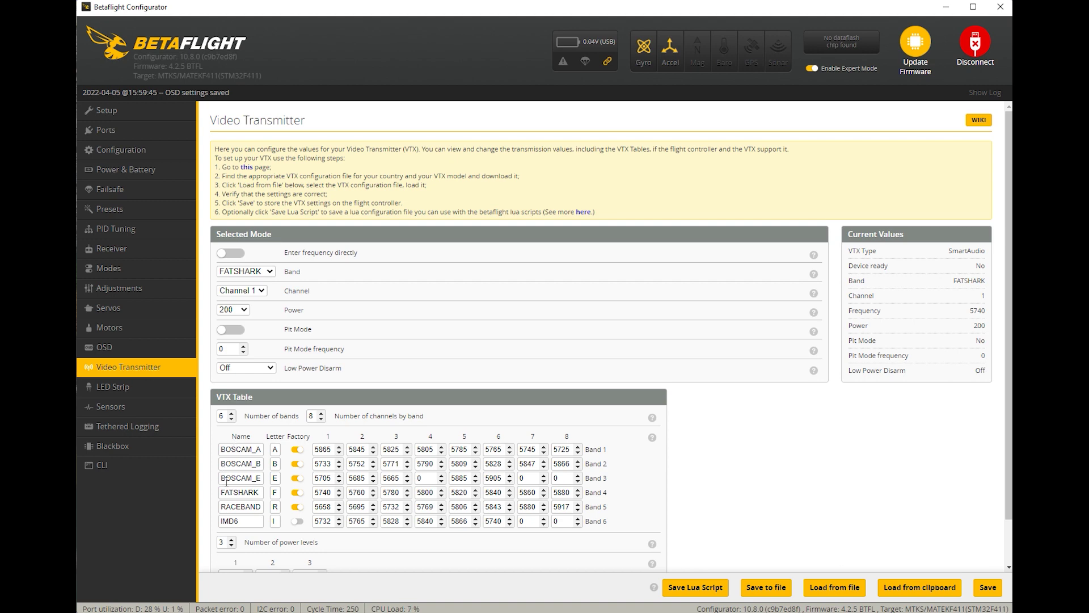
click(239, 309)
scroll(246, 363, down, 1)
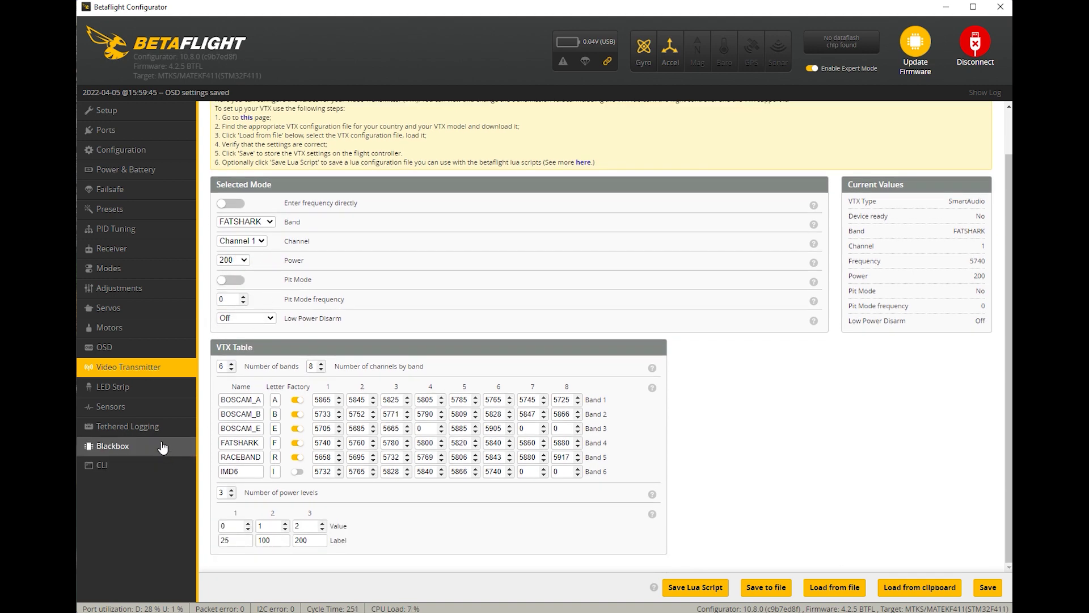
- Look over the LED strip, sensor and blackbox settings, and return to the setup overview
click(143, 388)
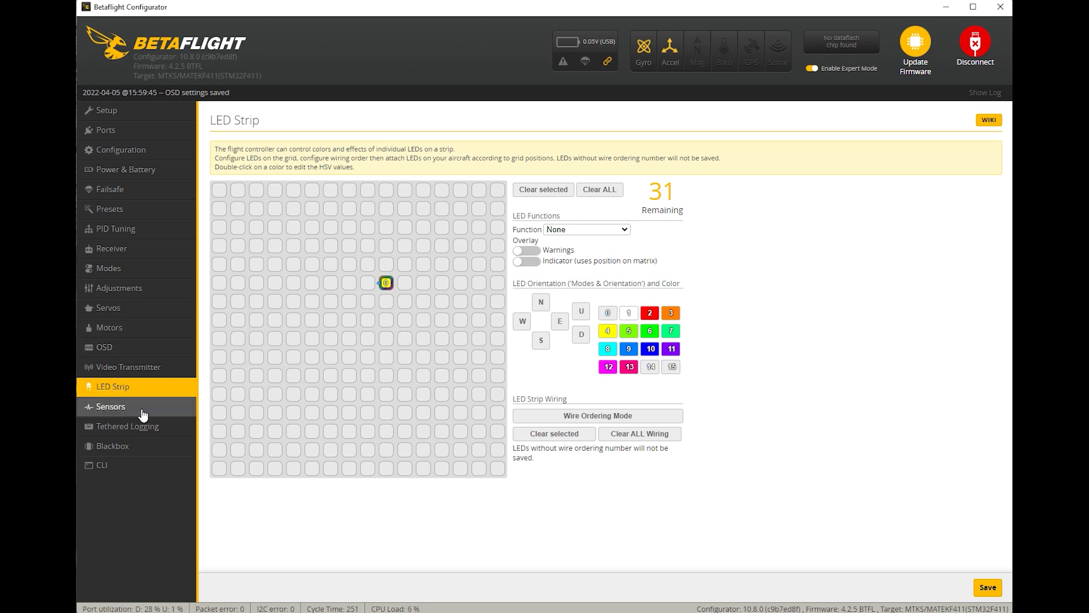
click(143, 407)
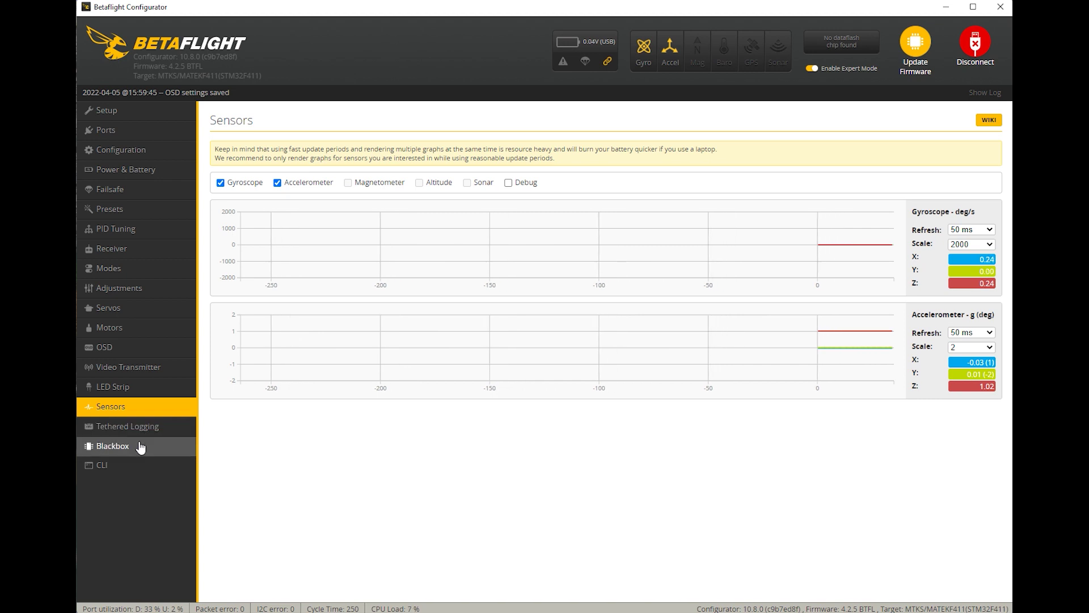
click(139, 448)
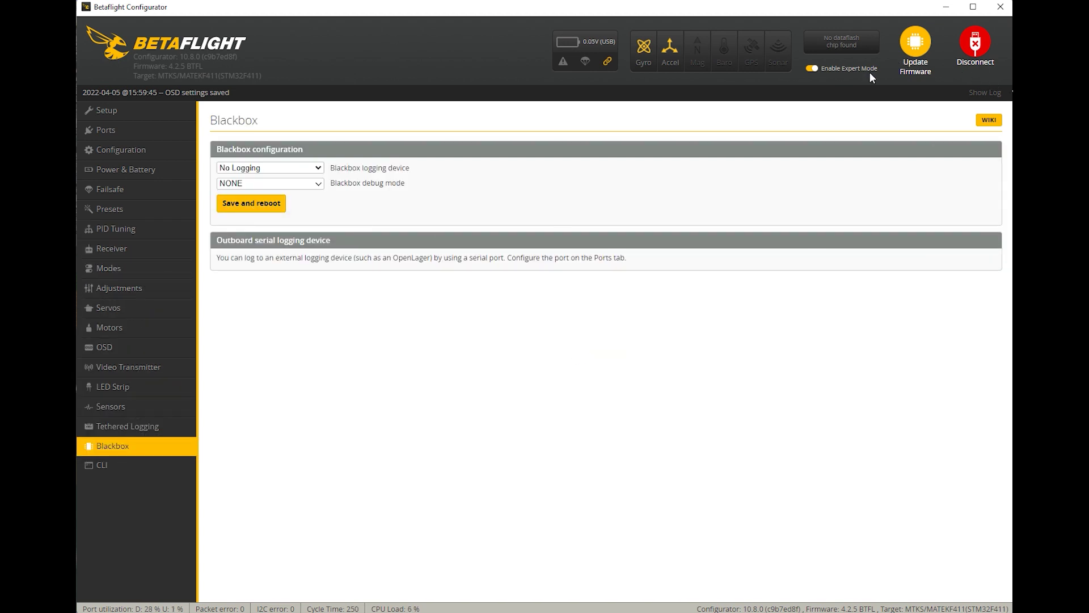
click(125, 111)
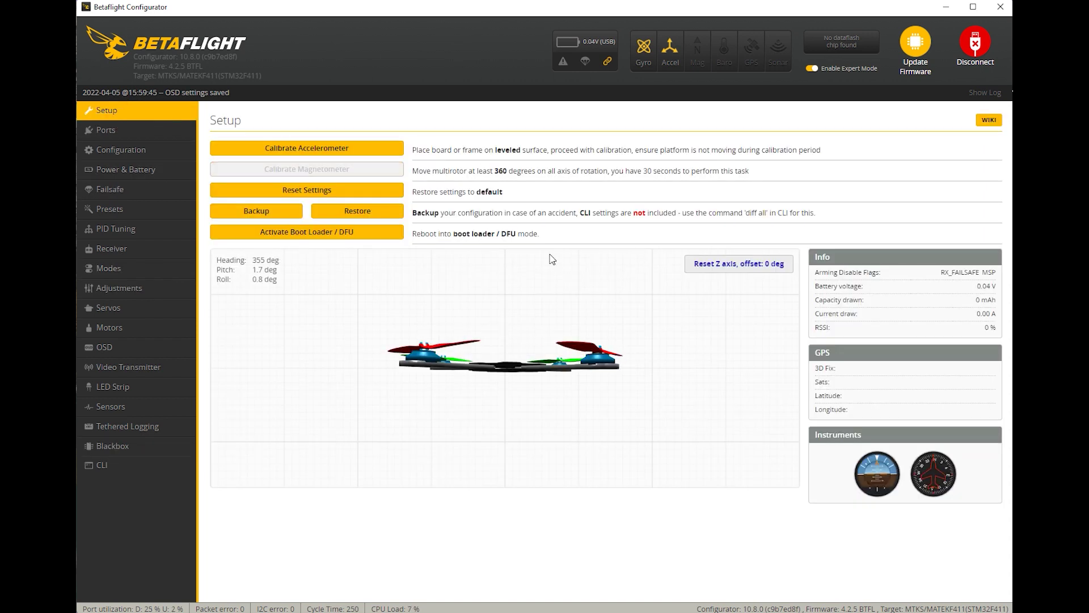